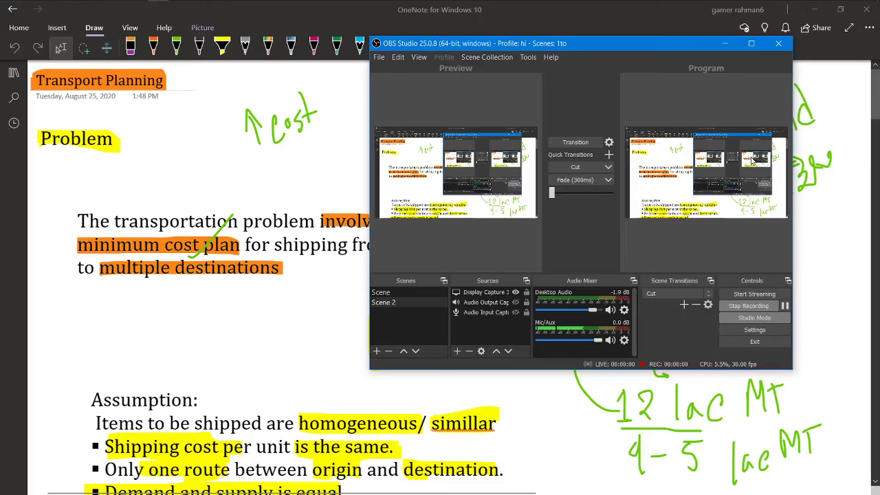
- Hide the recorder, collapse the Draw ribbon and scroll down to the S1–S3 / D1–D3 network diagram
click(725, 43)
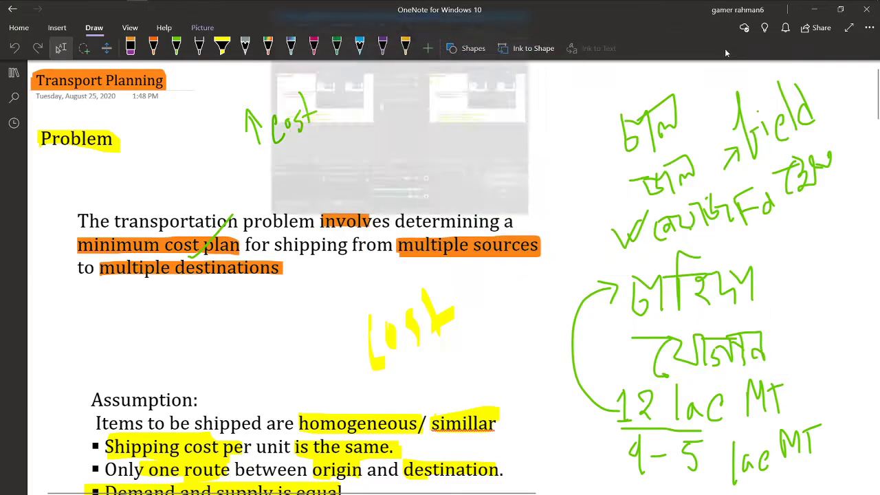
click(96, 29)
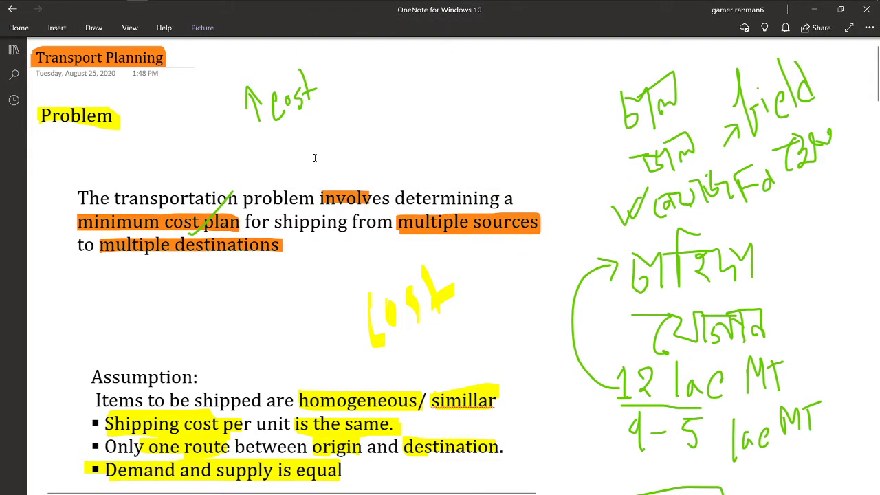
scroll(315, 157, down, 2)
scroll(315, 157, down, 1)
scroll(315, 157, down, 5)
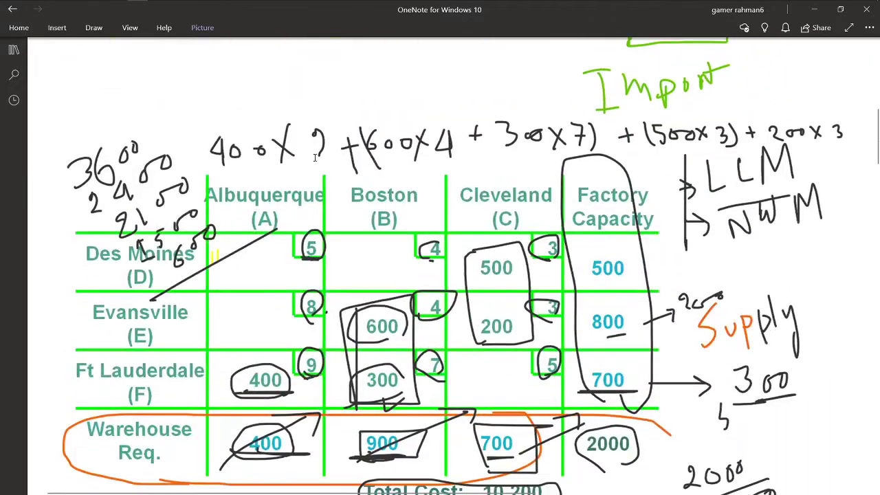
scroll(315, 158, down, 3)
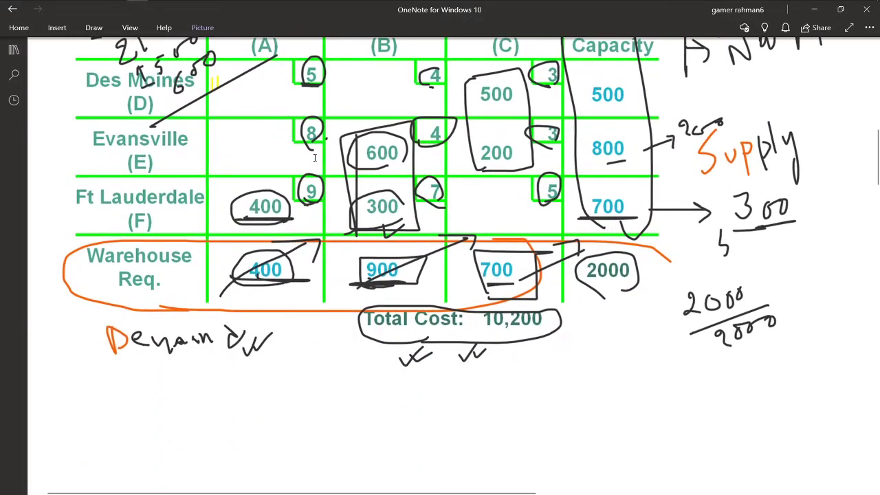
scroll(315, 158, up, 3)
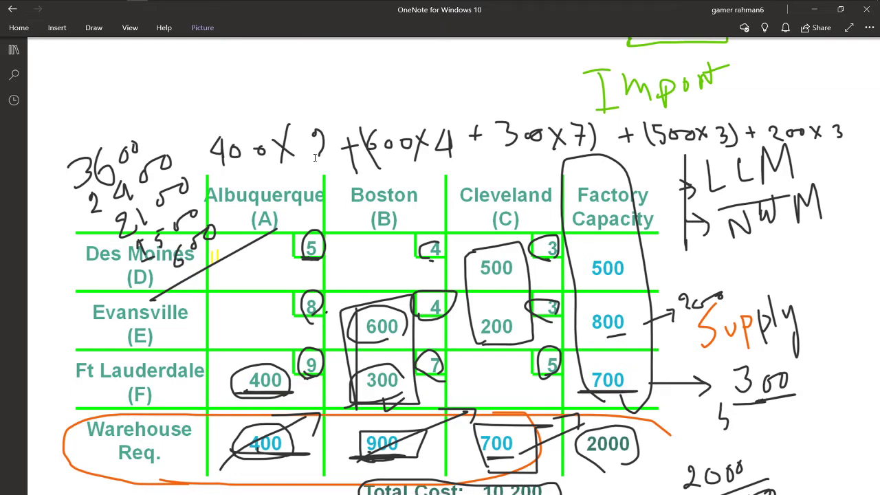
scroll(315, 158, down, 3)
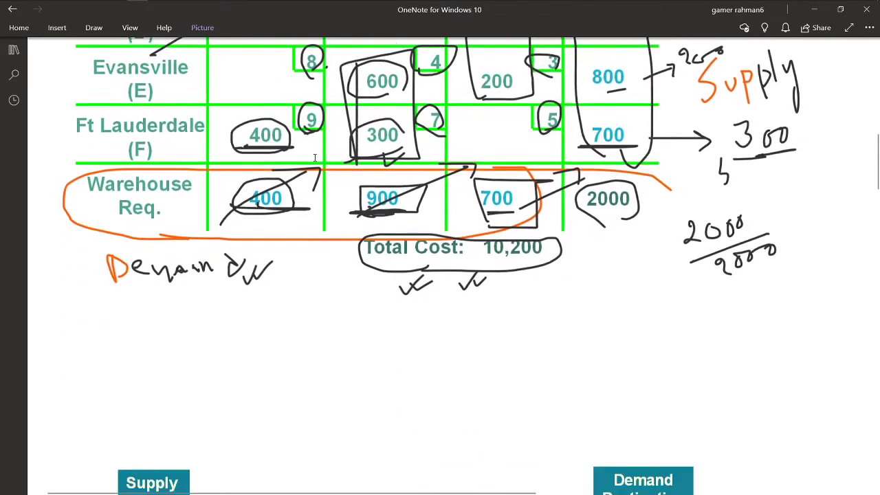
scroll(315, 158, down, 5)
scroll(315, 158, down, 3)
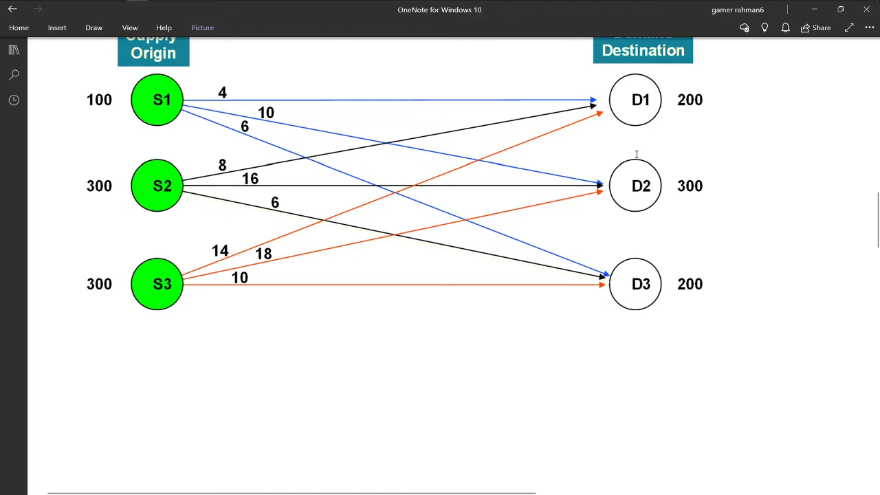
- Switch to the magenta pen and tick the Supply Origin and Demand Destination headers
click(130, 28)
click(94, 28)
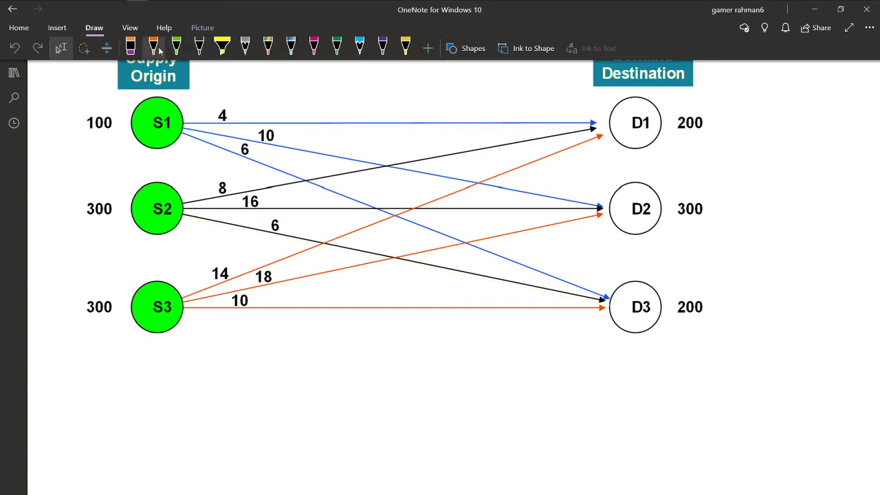
click(314, 47)
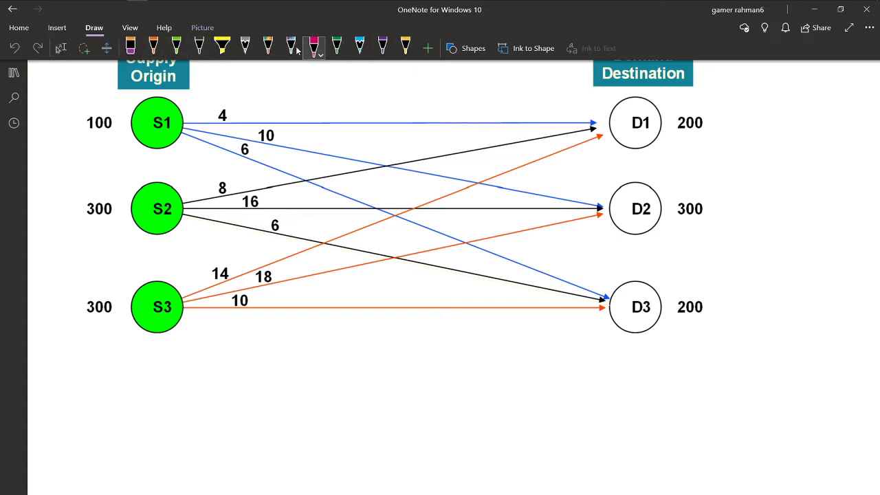
click(93, 27)
scroll(367, 138, up, 5)
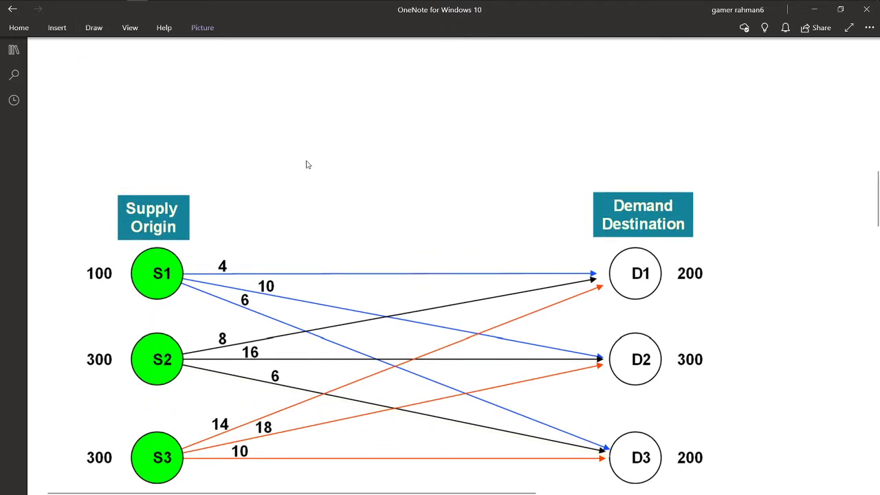
drag(157, 187, 177, 179)
drag(642, 187, 656, 179)
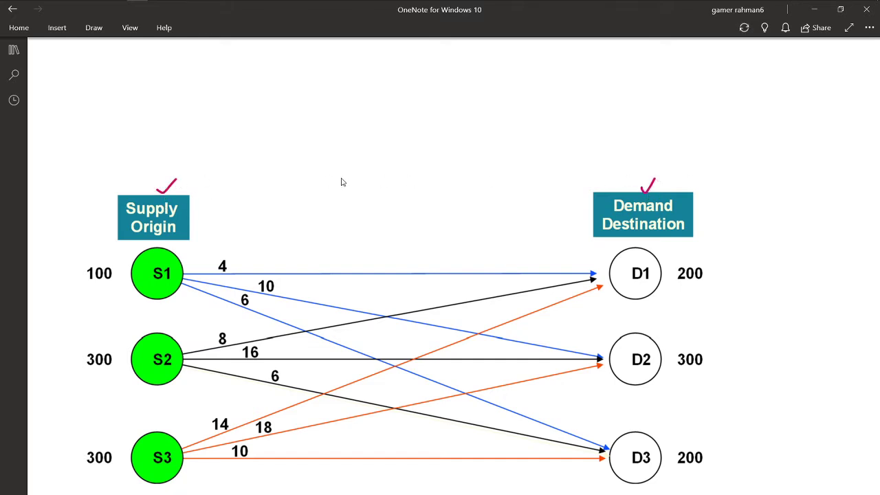
- Underline supplies 100 and 300, then rule a line and write the 700 supply total
scroll(342, 181, down, 5)
scroll(346, 188, up, 5)
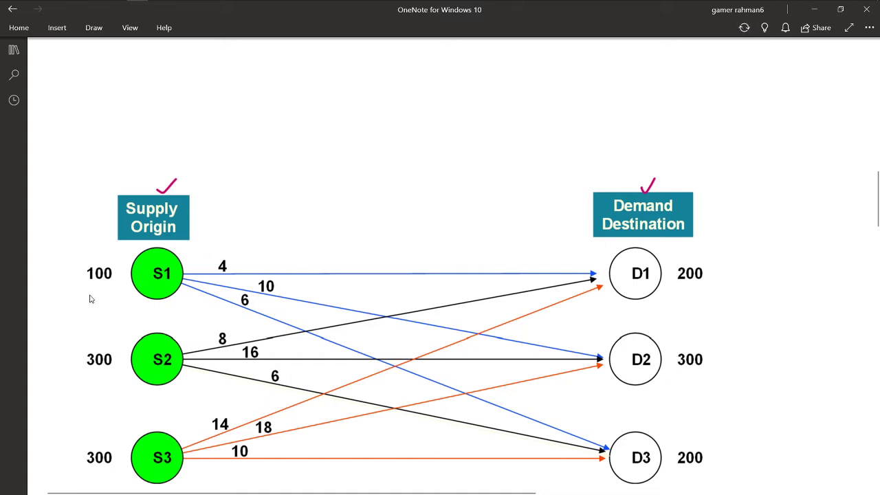
drag(87, 290, 94, 291)
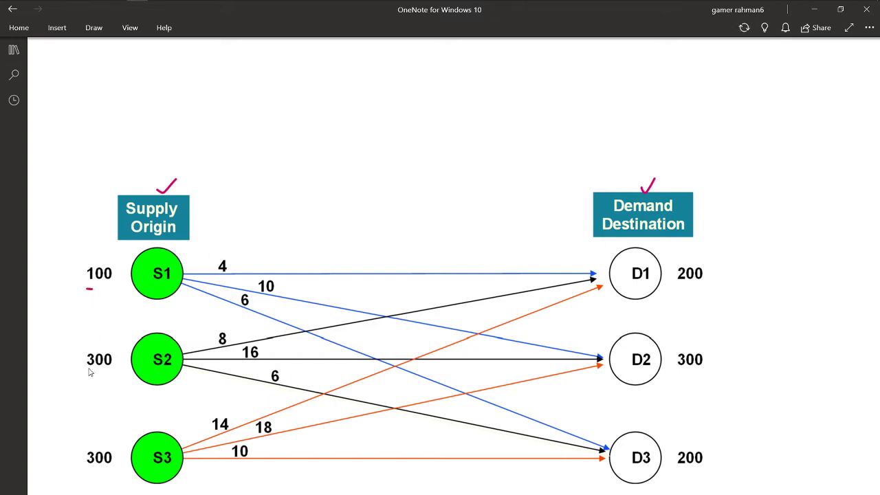
drag(89, 470, 105, 474)
scroll(205, 310, down, 3)
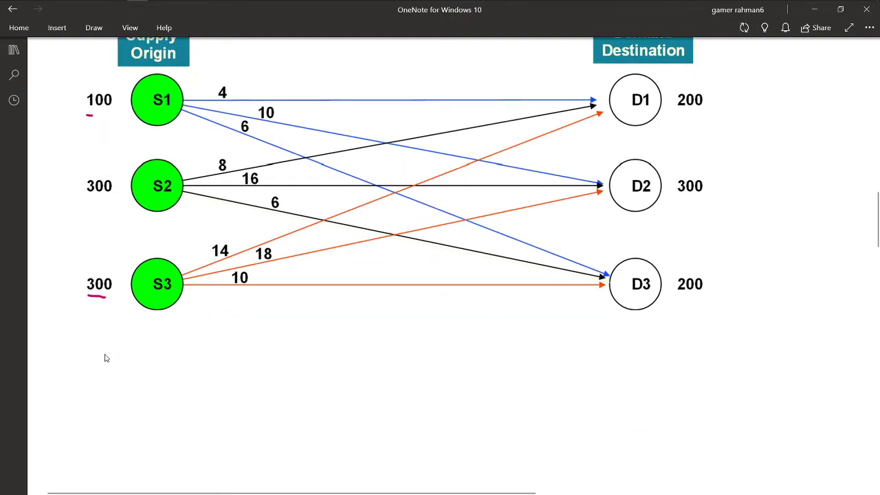
drag(48, 337, 142, 337)
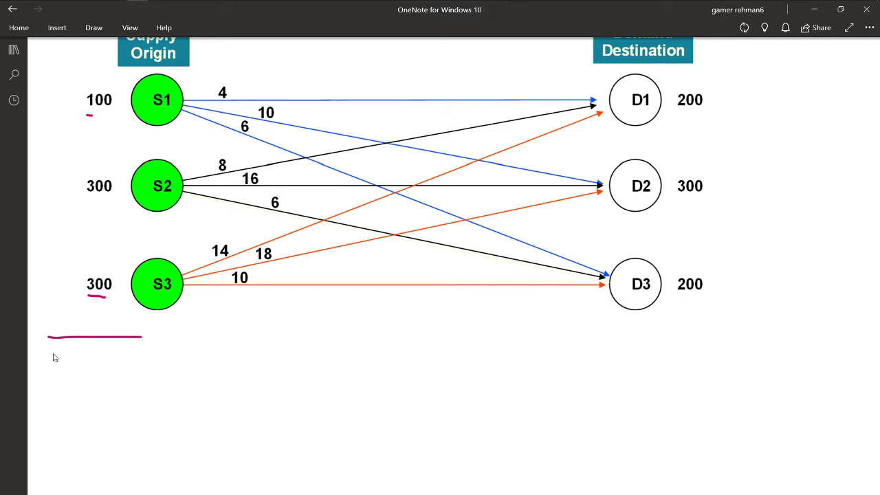
mouse_move(53, 355)
mouse_down()
mouse_move(58, 389)
mouse_move(78, 364)
mouse_move(95, 364)
mouse_up()
- Rule a line under D3's 200, write 700 beneath it, and start looping S1's arc costs
scroll(157, 352, up, 1)
scroll(157, 353, up, 4)
scroll(213, 328, down, 5)
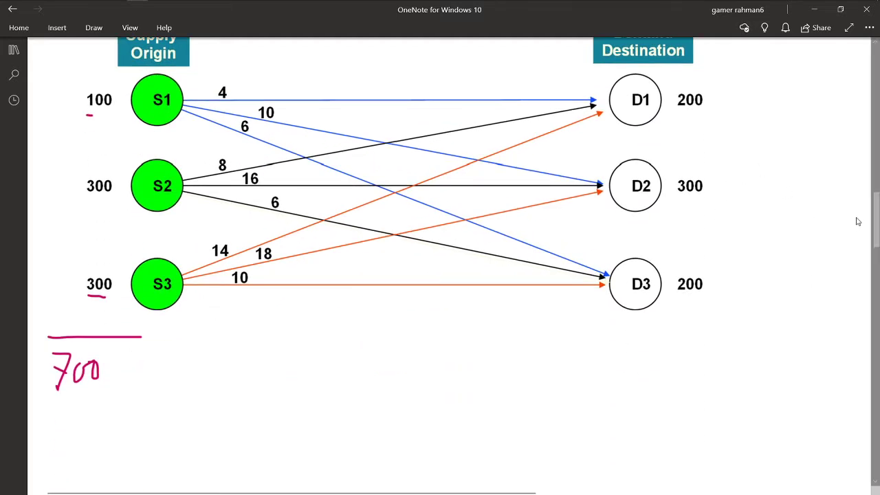
scroll(878, 224, up, 1)
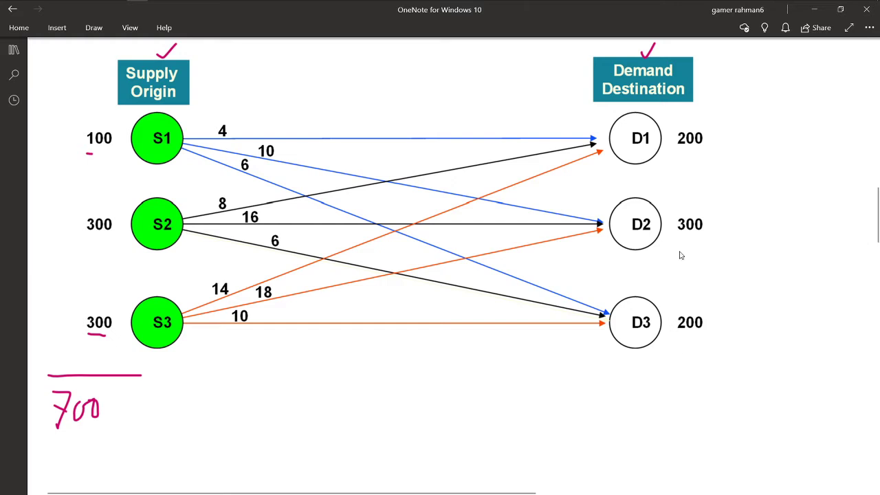
drag(665, 360, 721, 353)
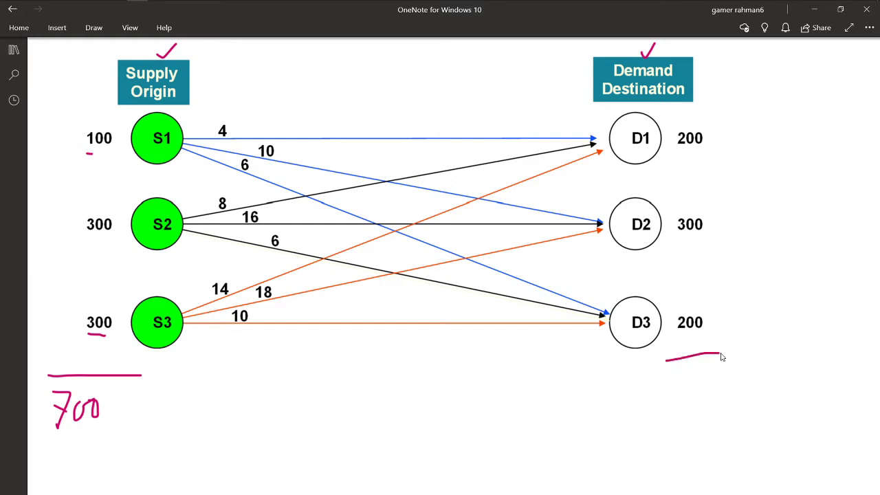
mouse_move(667, 378)
mouse_down()
mouse_move(668, 411)
mouse_move(698, 383)
mouse_move(714, 384)
mouse_up()
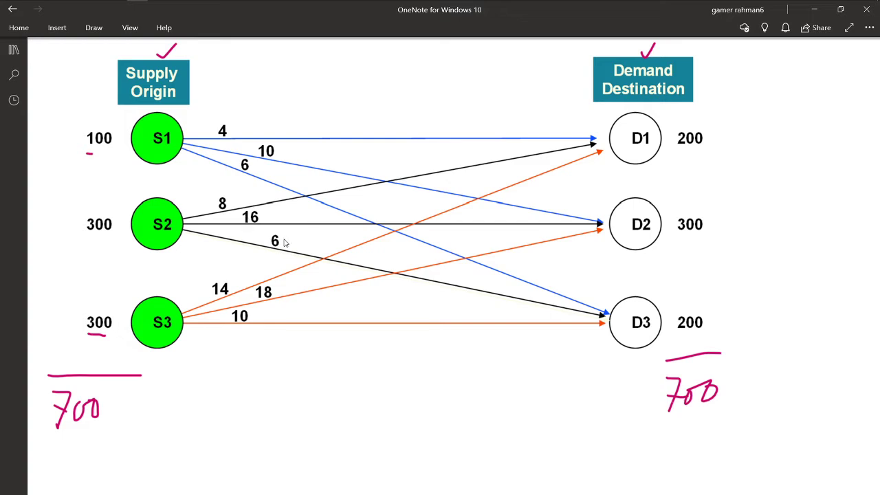
mouse_move(262, 179)
mouse_down()
mouse_move(237, 182)
mouse_move(215, 117)
mouse_move(282, 145)
mouse_move(259, 180)
mouse_up()
- Loop the S1, S2 and S3 arc costs, label them 'cost', and extend the underline under 100
mouse_move(255, 122)
mouse_down()
mouse_move(292, 103)
mouse_move(323, 100)
mouse_move(327, 109)
mouse_up()
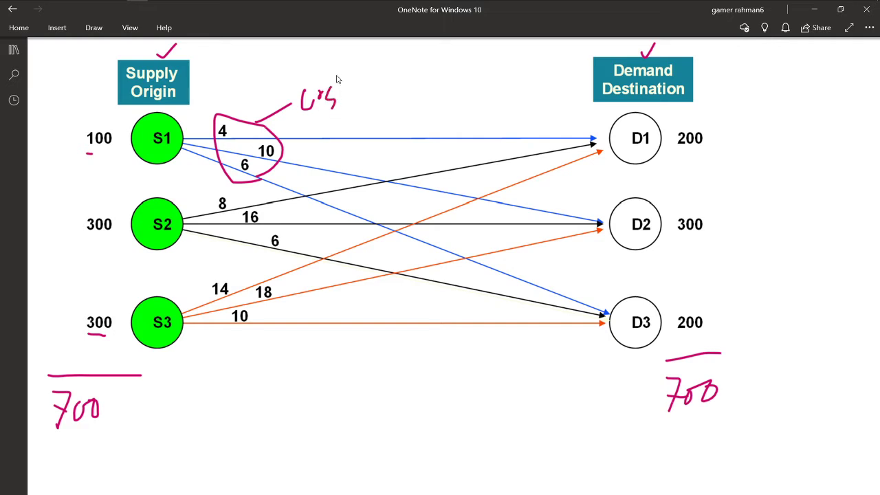
mouse_move(336, 75)
mouse_down()
mouse_move(365, 116)
mouse_move(364, 90)
mouse_up()
mouse_move(250, 252)
mouse_down()
mouse_move(219, 254)
mouse_move(198, 271)
mouse_move(214, 268)
mouse_move(221, 253)
mouse_up()
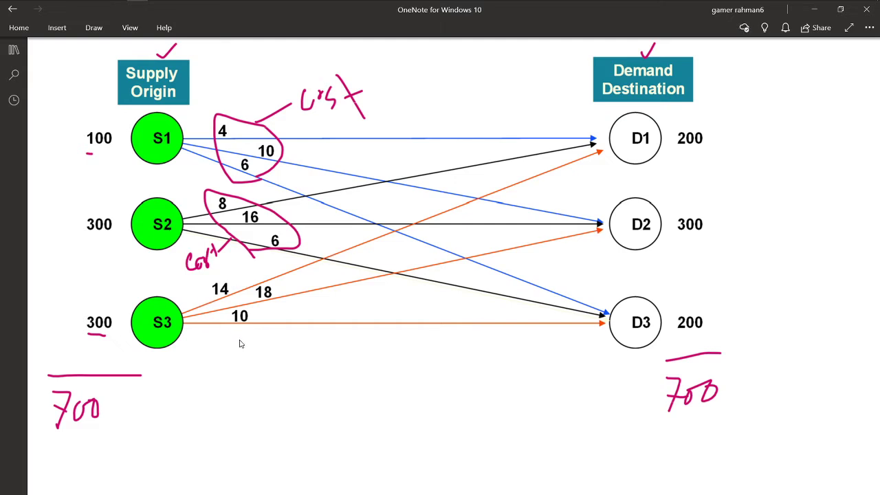
mouse_move(239, 338)
mouse_down()
mouse_move(207, 282)
mouse_move(234, 339)
mouse_up()
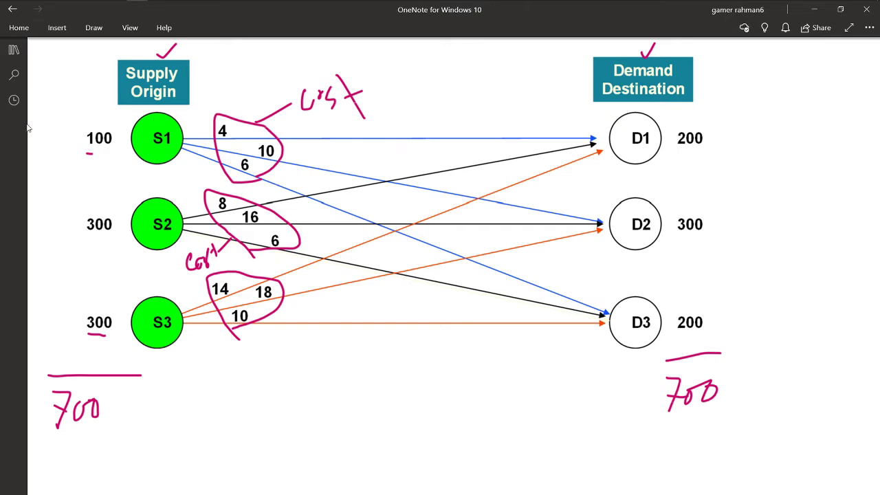
drag(93, 158, 108, 158)
- Scroll down to the blank page area below the two 700 totals
scroll(204, 207, up, 3)
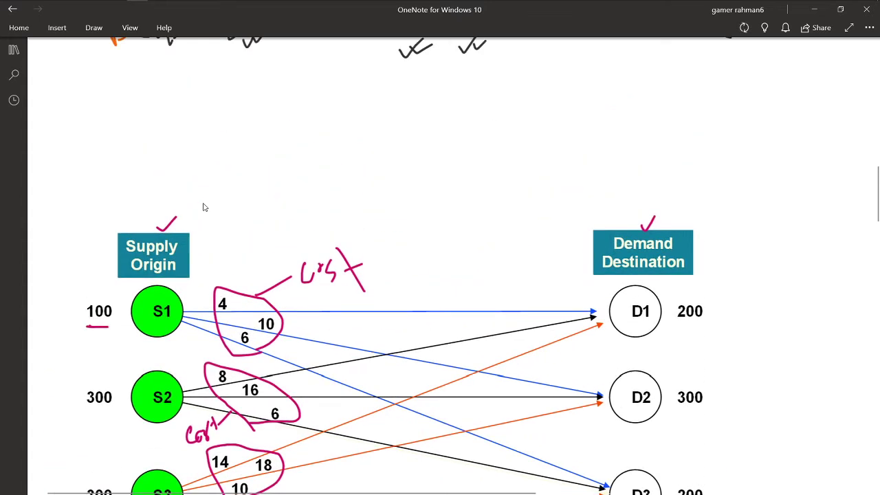
scroll(347, 207, down, 3)
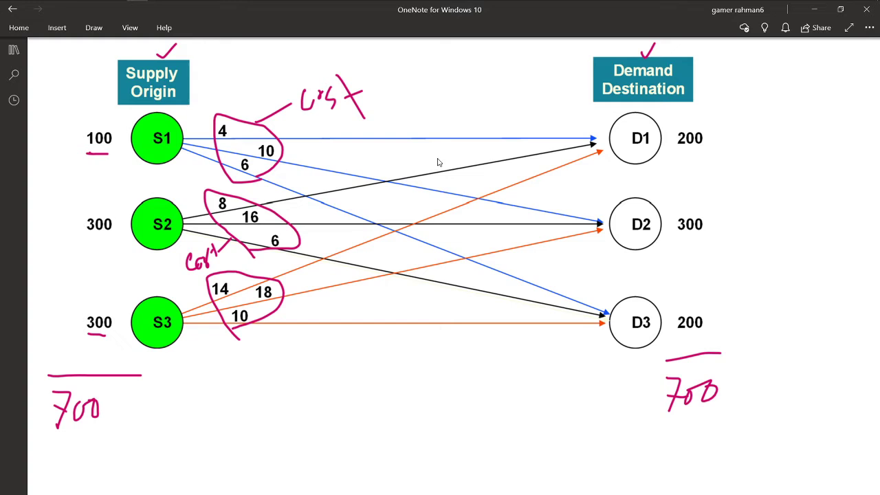
scroll(437, 163, down, 5)
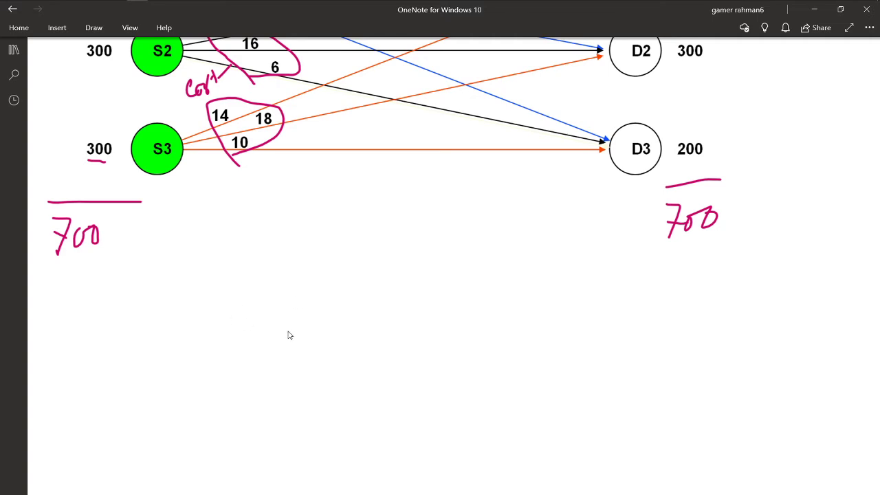
scroll(289, 334, up, 3)
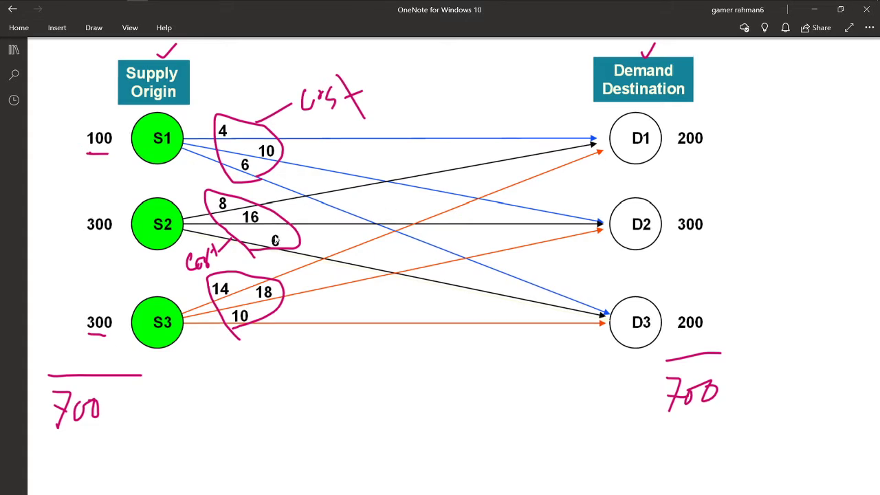
scroll(275, 238, down, 3)
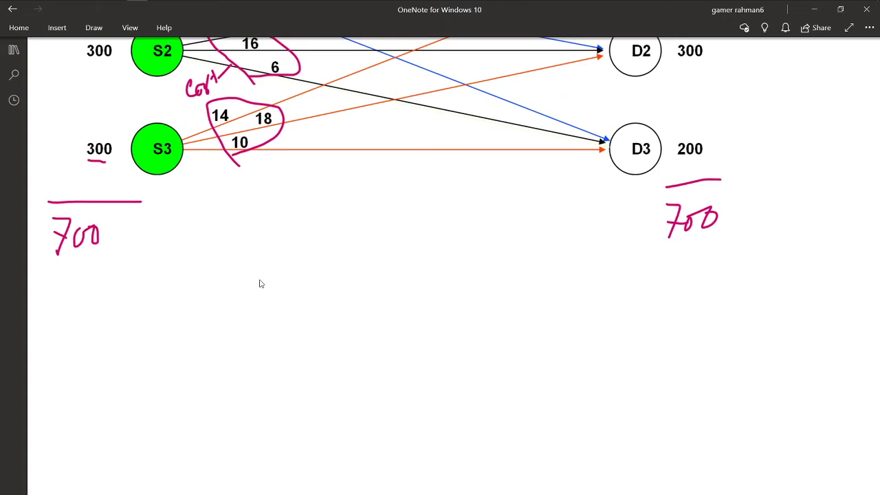
scroll(260, 283, up, 3)
scroll(260, 283, down, 6)
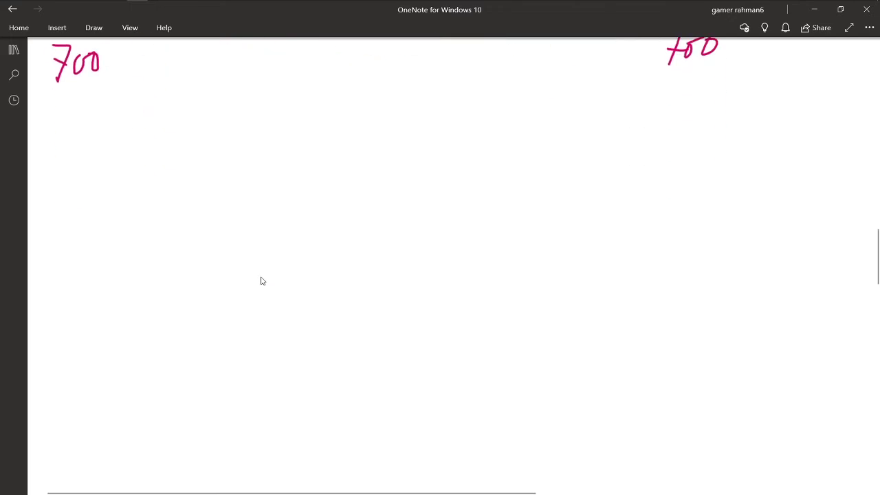
scroll(260, 284, up, 6)
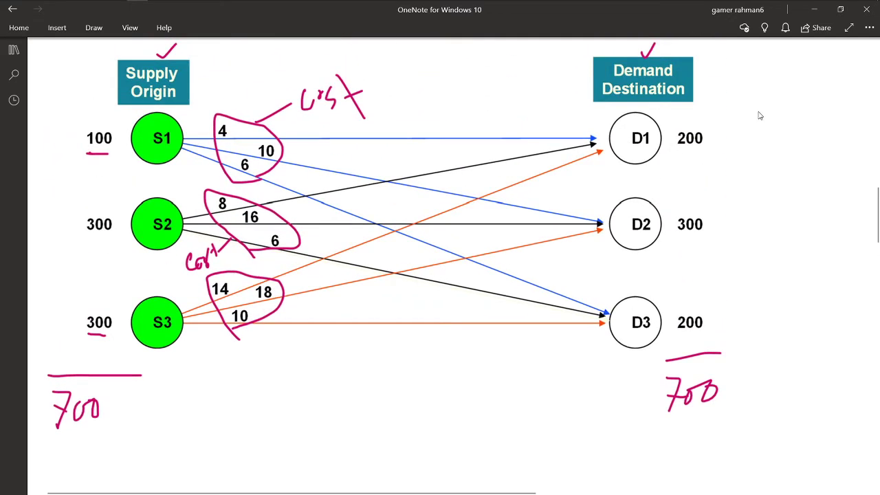
scroll(492, 289, down, 2)
scroll(491, 279, down, 4)
scroll(513, 277, up, 3)
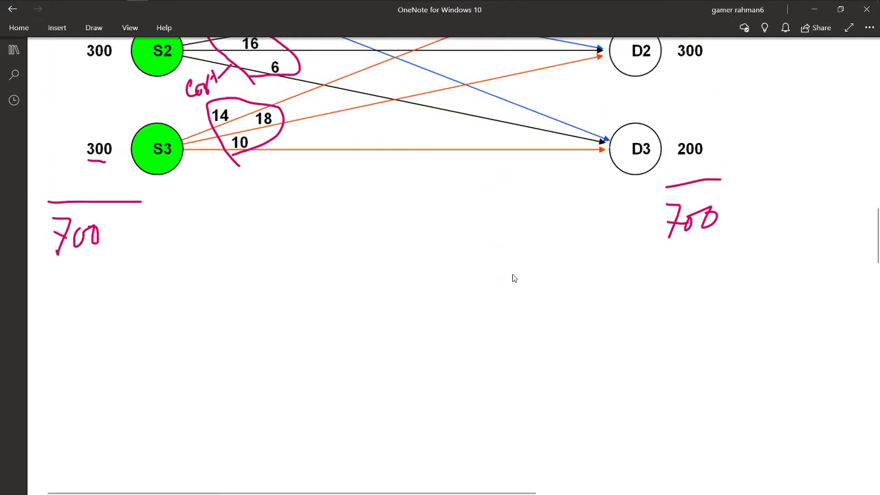
scroll(538, 289, down, 3)
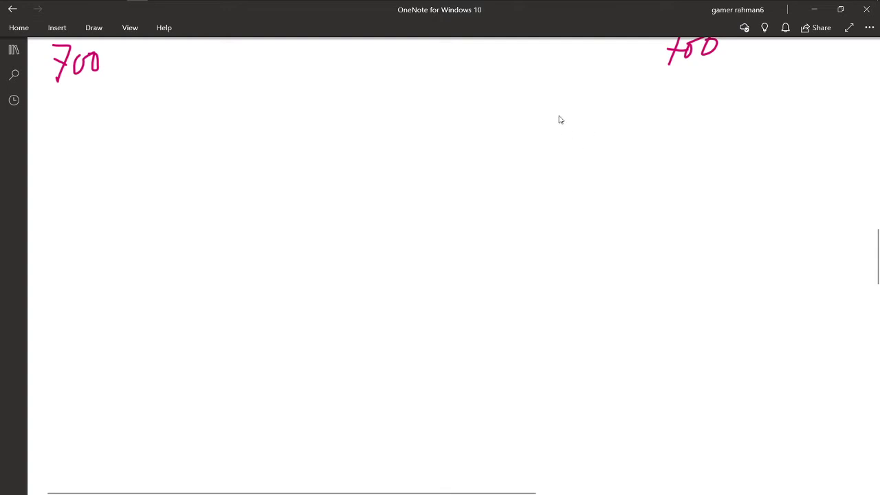
- Hand-write the 'Supply' column heading and the 'Demand' row label
mouse_move(560, 115)
mouse_down()
mouse_move(553, 144)
mouse_move(583, 131)
mouse_up()
mouse_move(596, 161)
mouse_down()
mouse_move(596, 132)
mouse_move(608, 161)
mouse_up()
mouse_move(608, 124)
mouse_down()
mouse_move(612, 145)
mouse_move(609, 104)
mouse_up()
mouse_move(616, 127)
mouse_down()
mouse_move(619, 136)
mouse_move(636, 124)
mouse_move(637, 144)
mouse_up()
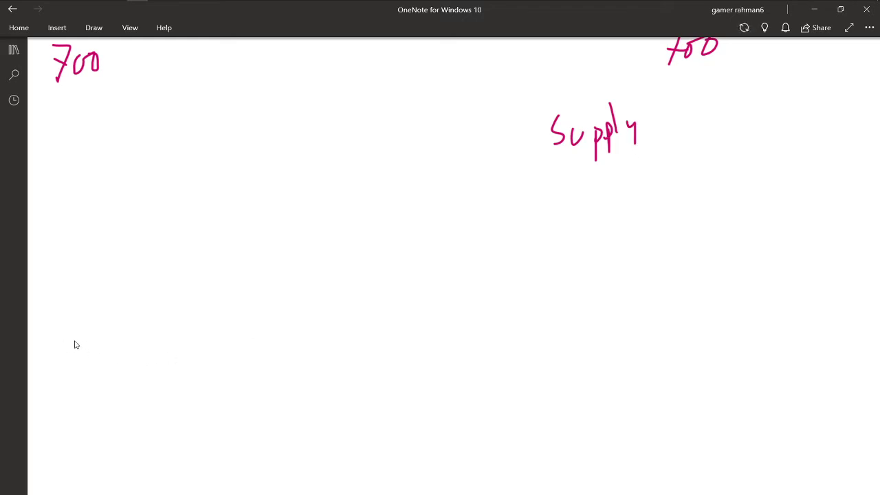
mouse_move(77, 340)
mouse_down()
mouse_move(78, 363)
mouse_move(115, 368)
mouse_move(136, 352)
mouse_move(142, 371)
mouse_move(156, 352)
mouse_move(167, 366)
mouse_up()
drag(178, 344, 176, 371)
scroll(301, 363, up, 5)
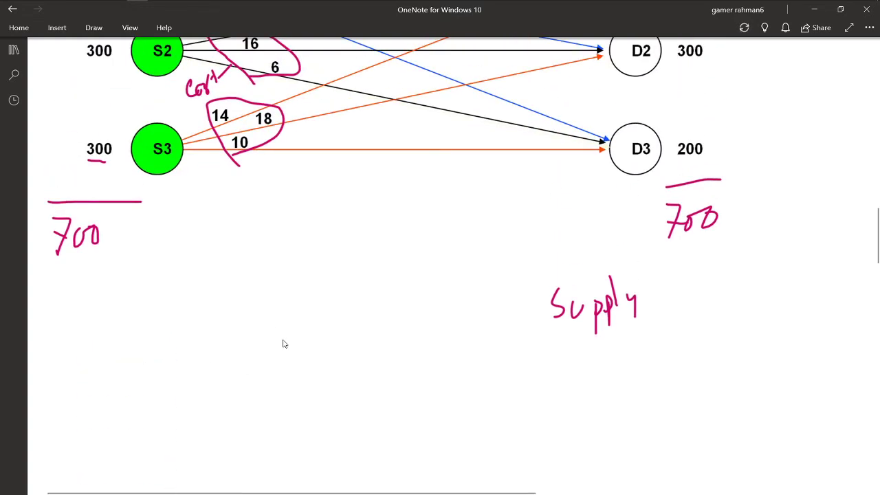
scroll(308, 310, down, 5)
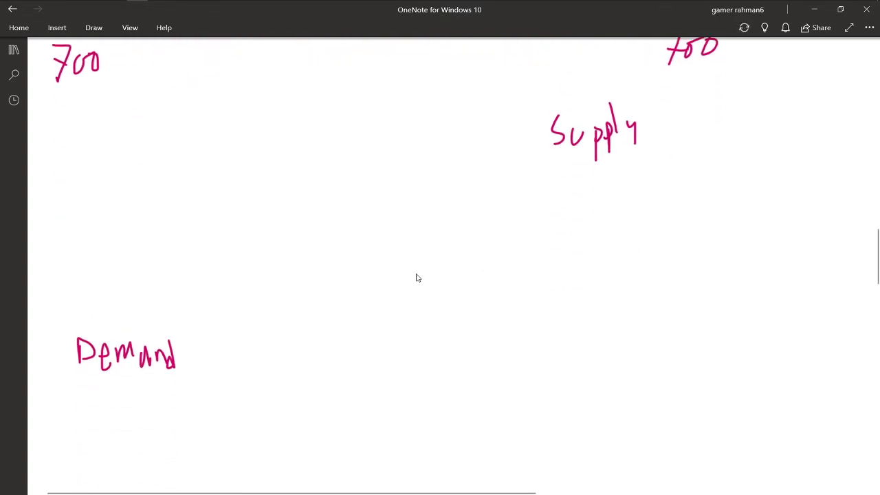
scroll(416, 278, up, 5)
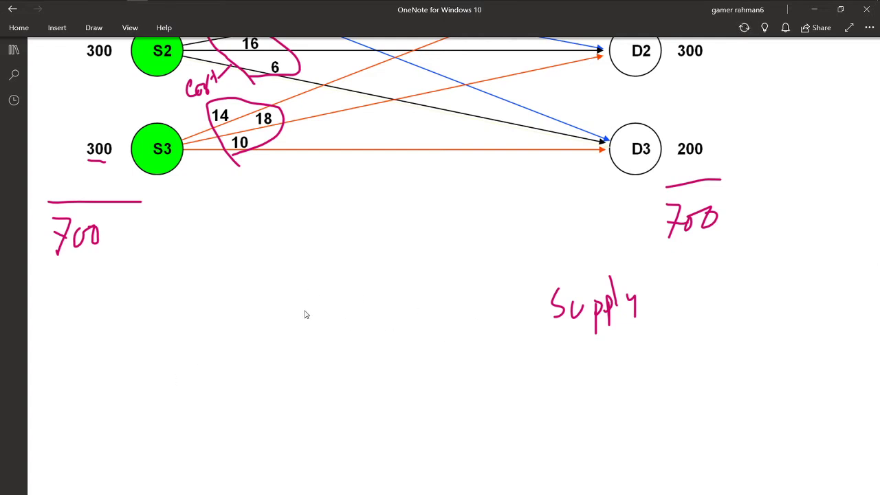
scroll(307, 313, up, 5)
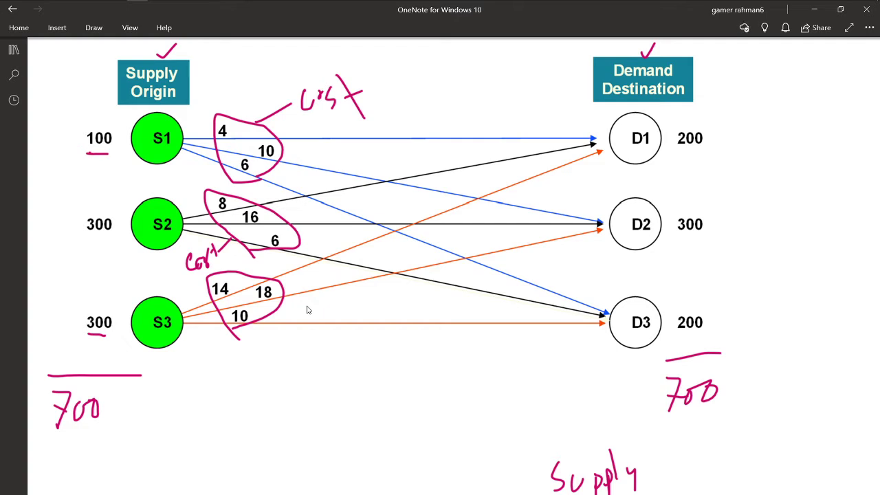
scroll(307, 310, down, 5)
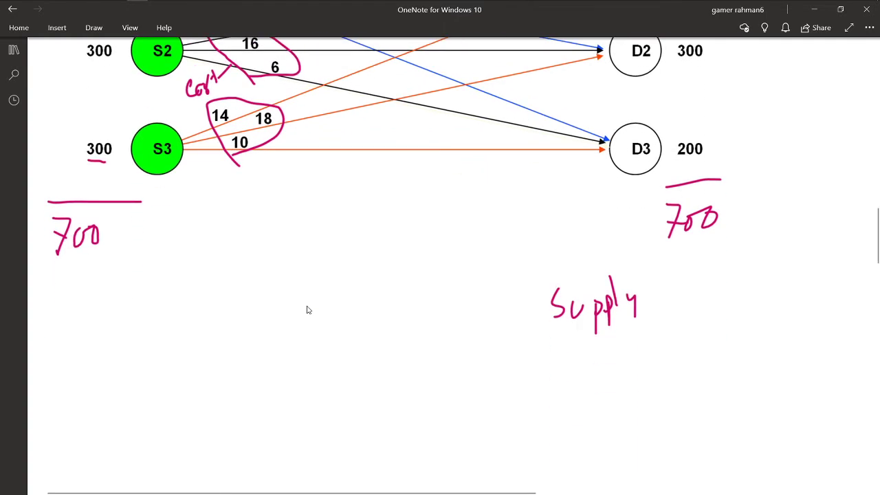
scroll(307, 311, up, 5)
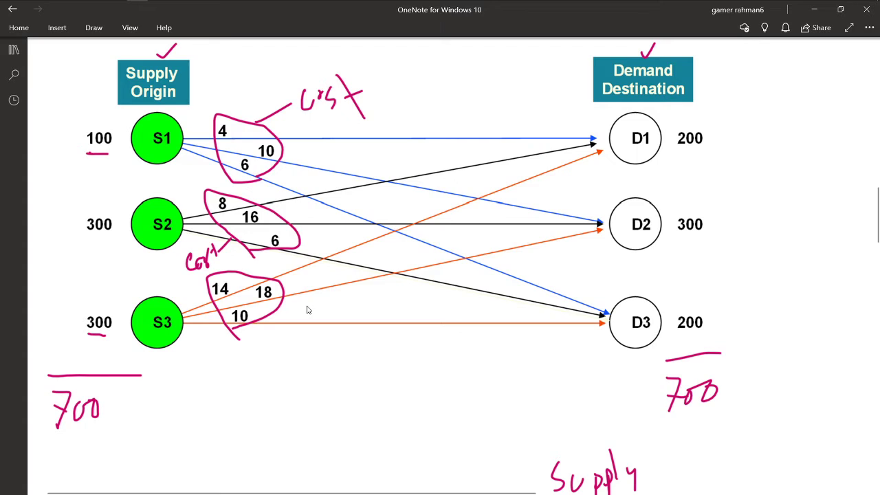
scroll(308, 310, down, 5)
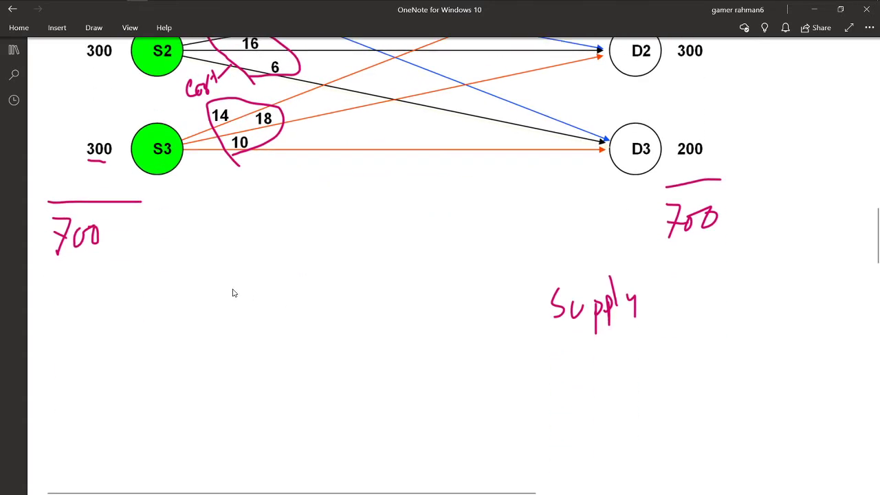
scroll(295, 289, down, 5)
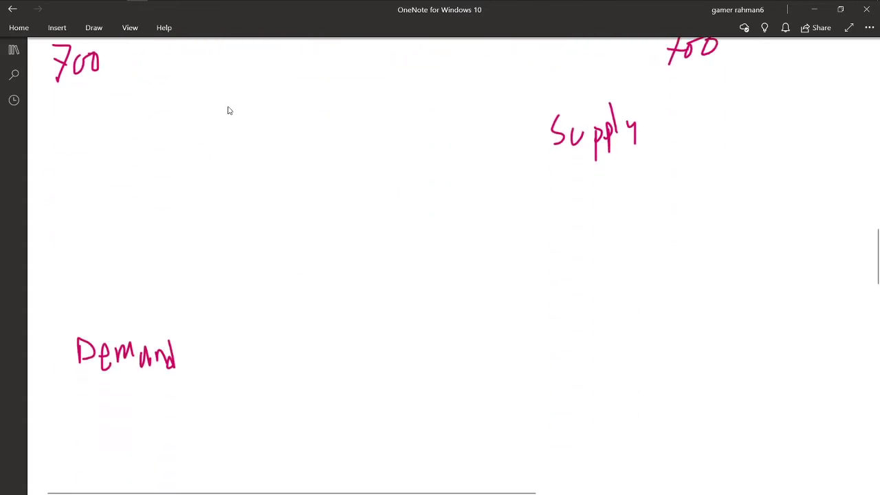
- Write column headings D1, D2, D3 and the S1 and S2 row labels
mouse_move(228, 105)
mouse_down()
mouse_move(249, 131)
mouse_move(232, 137)
mouse_move(259, 138)
mouse_up()
mouse_move(330, 130)
mouse_down()
mouse_move(330, 141)
mouse_move(365, 155)
mouse_up()
mouse_move(425, 103)
mouse_down()
mouse_move(424, 141)
mouse_move(452, 130)
mouse_move(449, 153)
mouse_up()
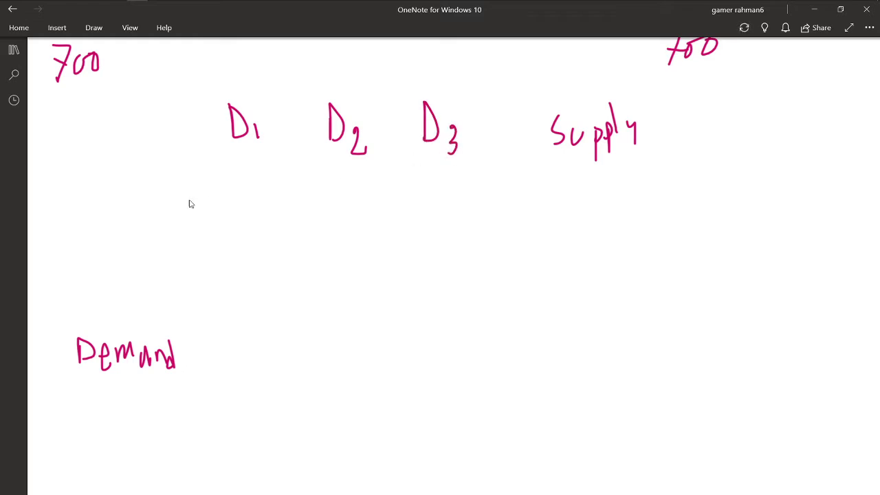
mouse_move(114, 152)
mouse_down()
mouse_move(96, 185)
mouse_move(124, 186)
mouse_up()
mouse_move(102, 213)
mouse_down()
mouse_move(88, 235)
mouse_move(131, 237)
mouse_up()
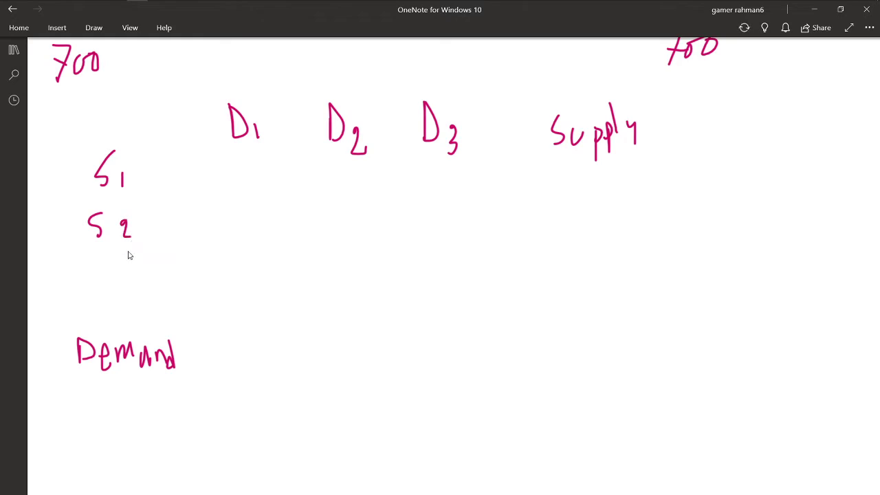
mouse_move(94, 264)
mouse_down()
mouse_move(86, 298)
mouse_move(132, 297)
mouse_up()
scroll(590, 191, up, 5)
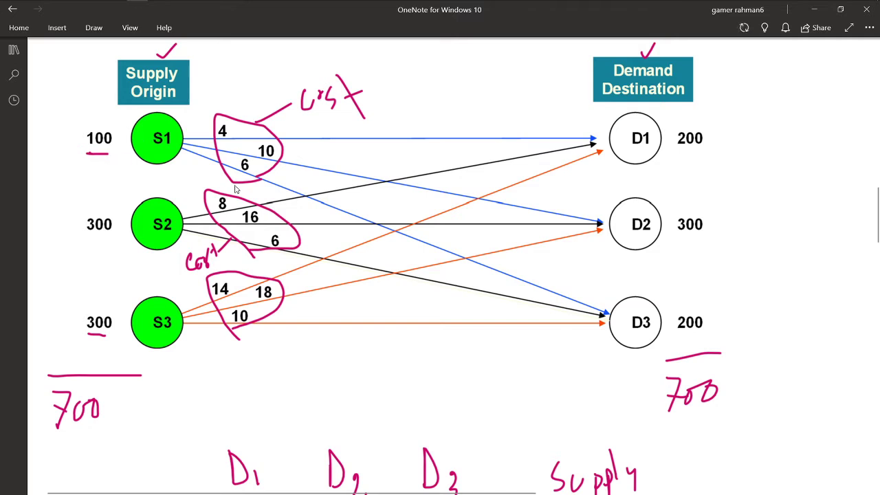
scroll(235, 189, down, 5)
- Write supplies 100, 300 and 300 under the Supply heading
drag(586, 183, 585, 208)
drag(610, 189, 624, 187)
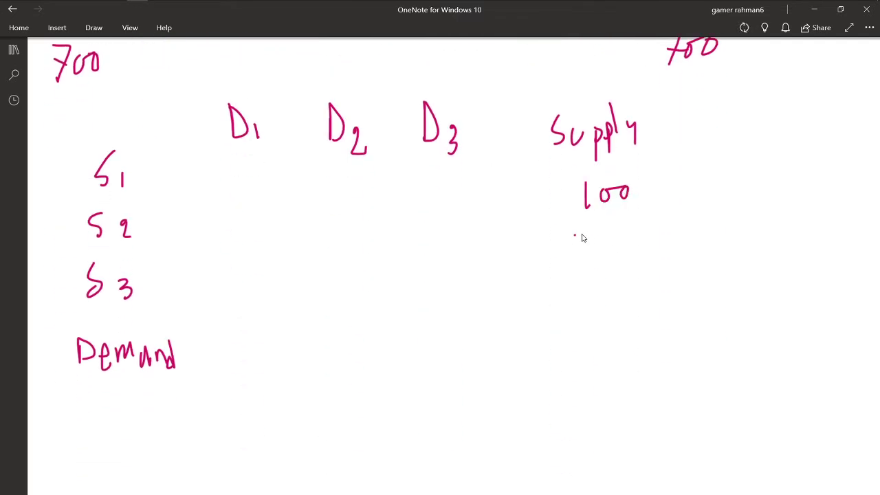
mouse_move(576, 235)
mouse_down()
mouse_move(585, 259)
mouse_move(603, 239)
mouse_move(638, 233)
mouse_move(632, 257)
mouse_up()
drag(587, 298, 597, 316)
drag(629, 290, 634, 298)
drag(646, 289, 644, 291)
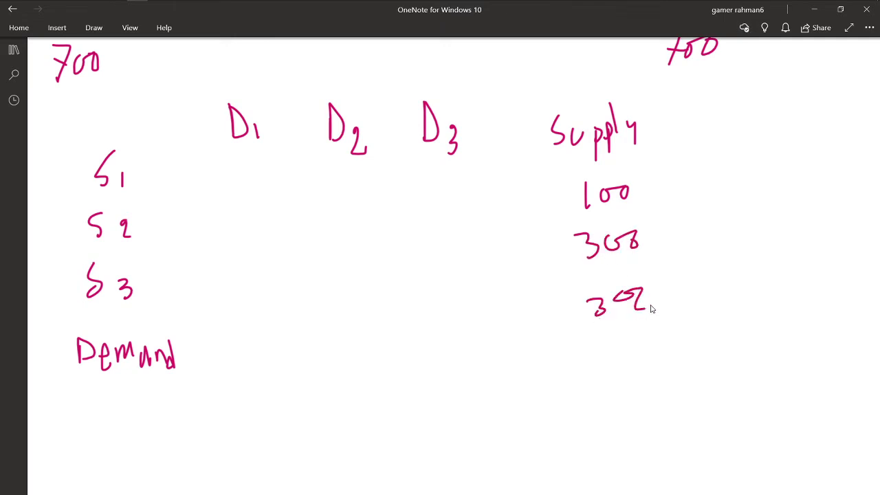
- Write demands 200, 300 and 200 along the Demand row under D1–D3
scroll(239, 300, up, 2)
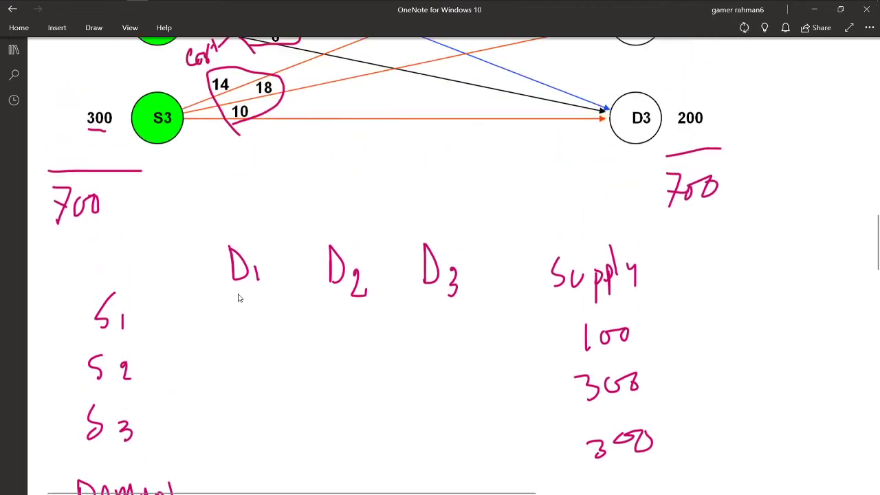
scroll(240, 297, up, 3)
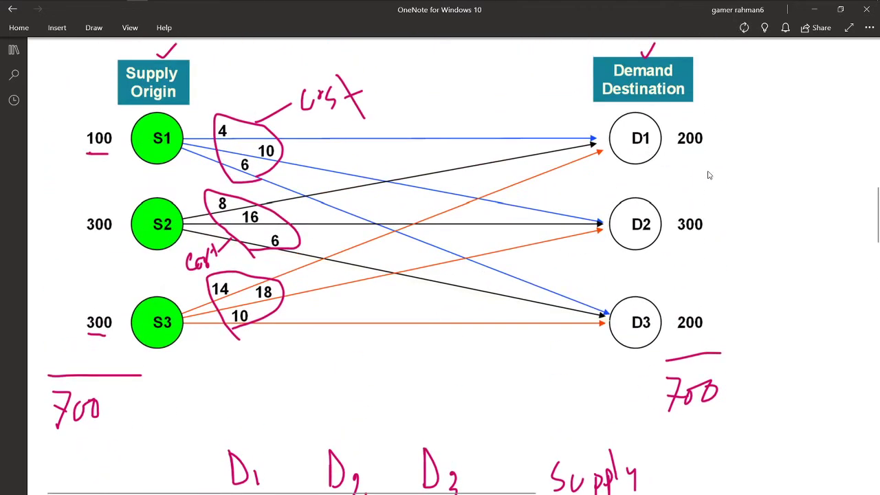
scroll(688, 234, down, 5)
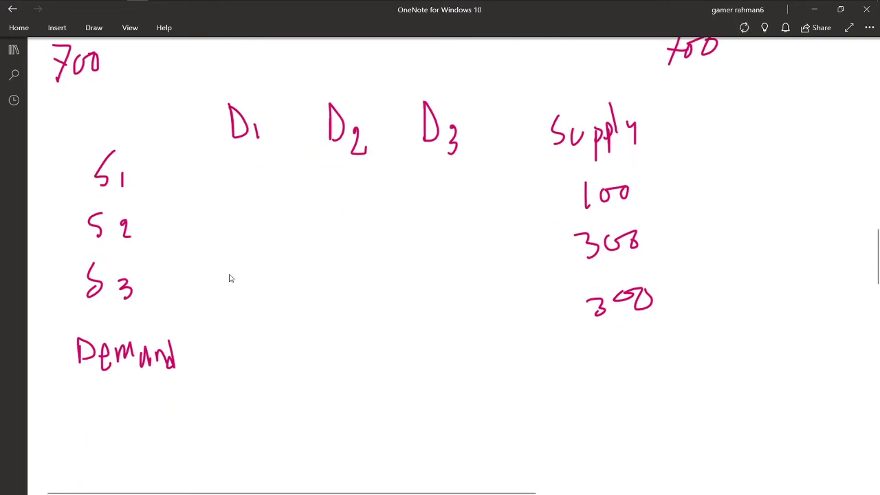
mouse_move(233, 350)
mouse_down()
mouse_move(250, 367)
mouse_move(265, 345)
mouse_up()
mouse_move(333, 334)
mouse_down()
mouse_move(335, 357)
mouse_move(353, 340)
mouse_move(375, 346)
mouse_move(372, 337)
mouse_up()
mouse_move(455, 326)
mouse_down()
mouse_move(463, 357)
mouse_move(462, 342)
mouse_move(471, 341)
mouse_up()
click(93, 28)
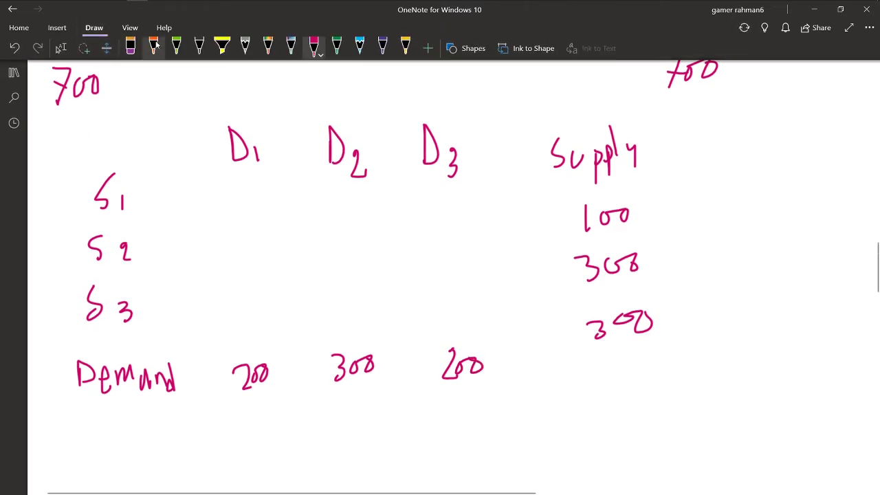
click(99, 30)
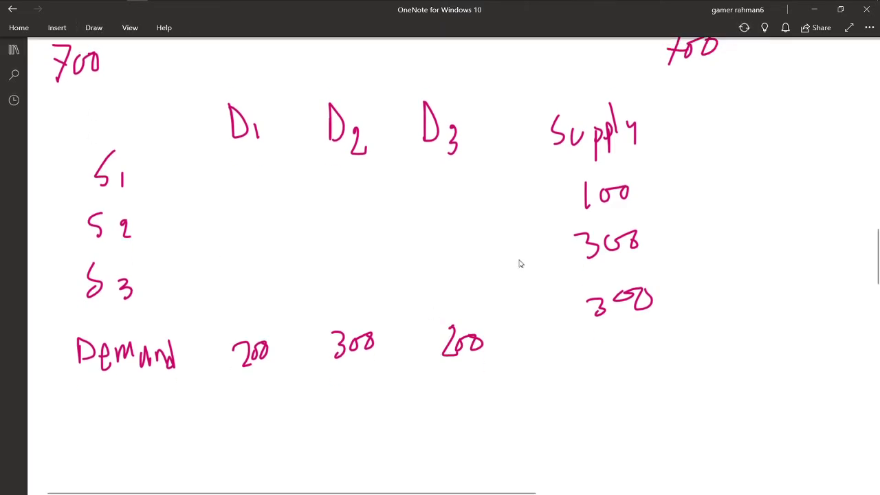
- Underline D1's demand of 200 in green and write 'NW C' beside Supply
scroll(260, 264, up, 3)
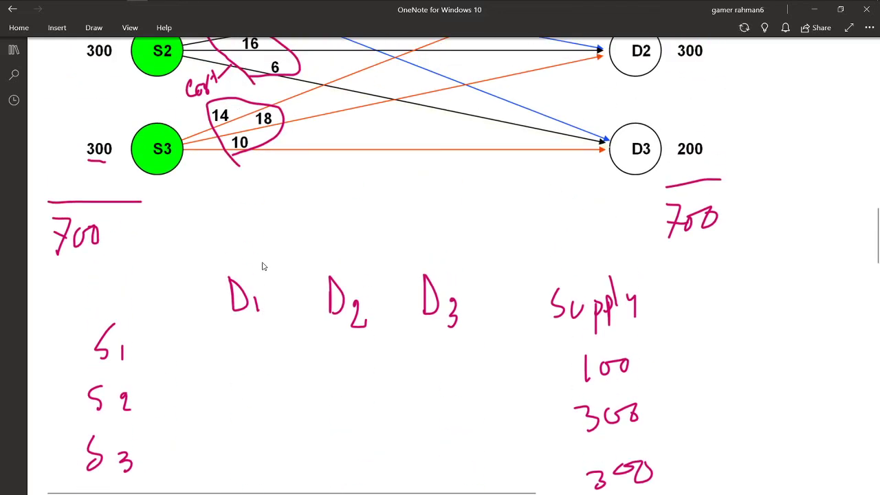
scroll(275, 270, down, 3)
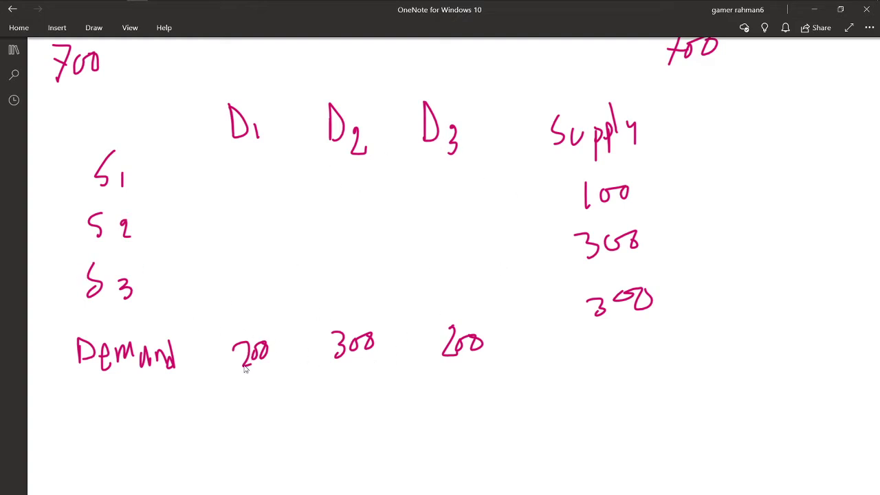
drag(236, 379, 268, 377)
mouse_move(702, 99)
mouse_down()
mouse_move(702, 122)
mouse_move(722, 84)
mouse_move(763, 73)
mouse_up()
mouse_move(714, 134)
mouse_down()
mouse_move(744, 129)
mouse_move(736, 167)
mouse_up()
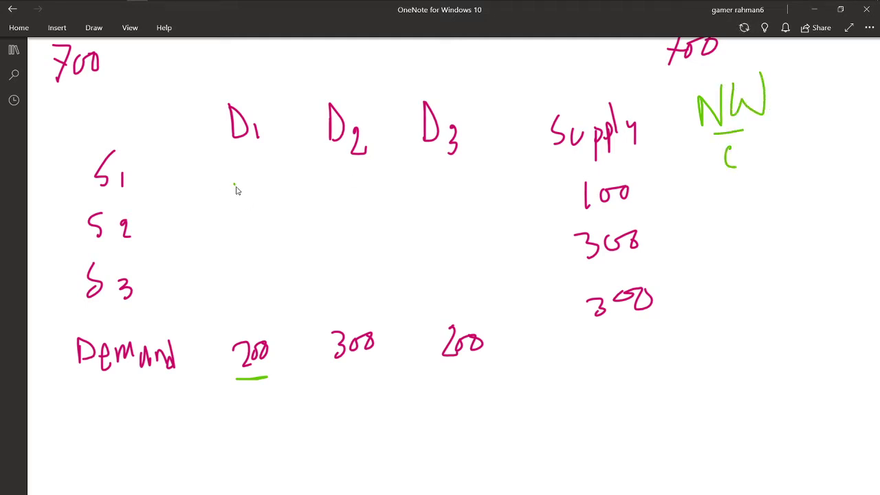
- Write the allocation 100 in the S1–D1 cell, correcting it to read 100
drag(233, 183, 243, 179)
mouse_move(236, 187)
mouse_down()
mouse_move(245, 183)
mouse_move(241, 203)
mouse_move(263, 189)
mouse_move(261, 200)
mouse_move(264, 188)
mouse_up()
drag(238, 206, 251, 206)
scroll(271, 210, up, 5)
scroll(270, 216, down, 3)
scroll(251, 274, down, 3)
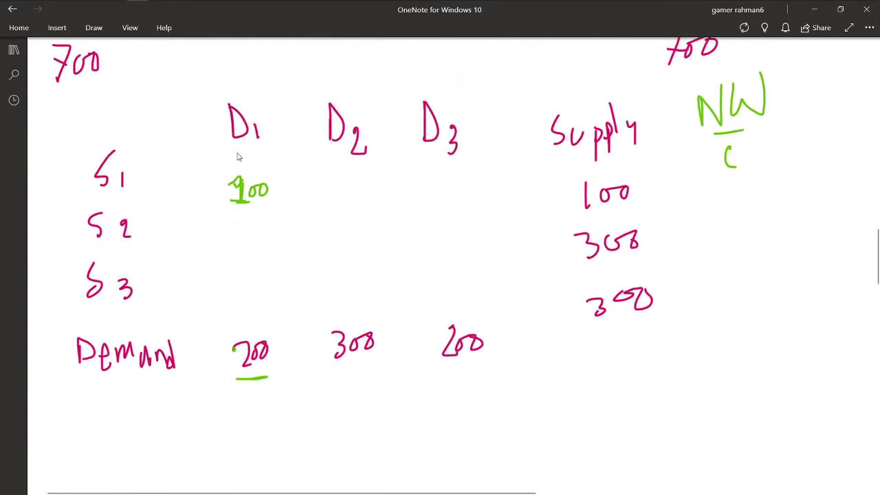
scroll(360, 171, up, 2)
scroll(191, 200, up, 4)
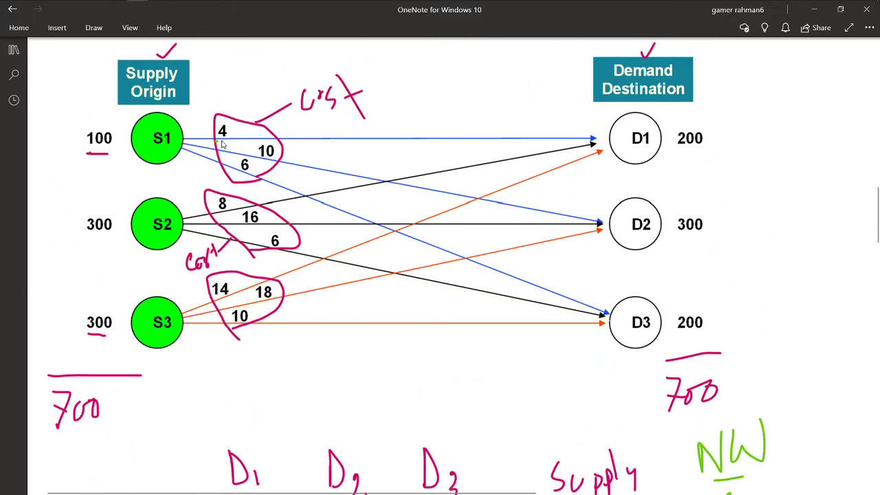
scroll(404, 146, down, 3)
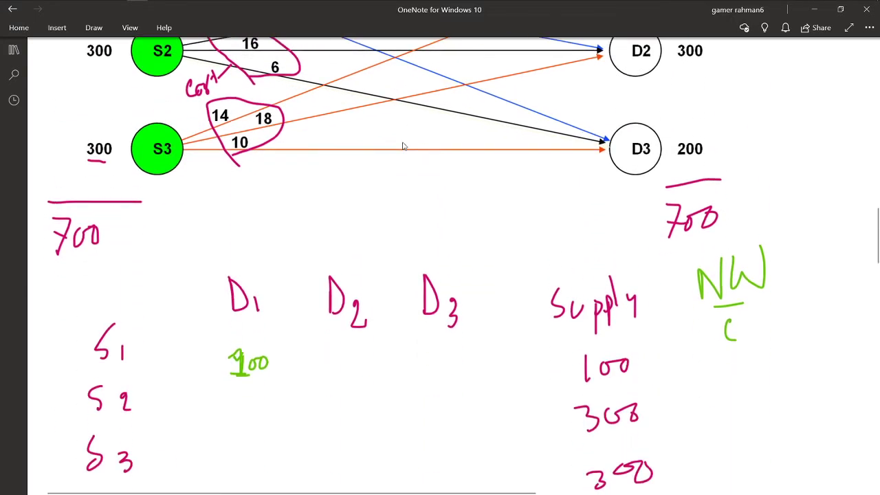
scroll(403, 146, down, 3)
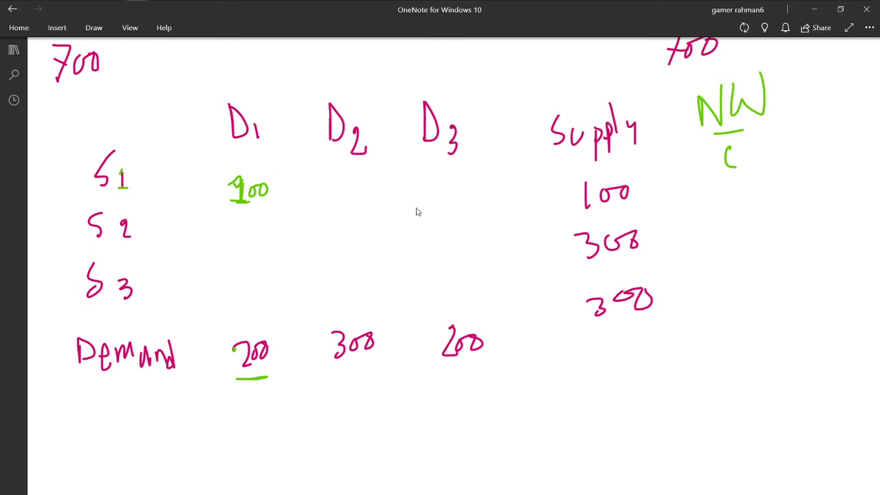
- Underline S1–D1's 100, cross out S1's supply, and write 0 in S1–D2 and S1–D3
drag(242, 211, 258, 209)
mouse_move(572, 195)
mouse_down()
mouse_move(601, 201)
mouse_move(657, 170)
mouse_up()
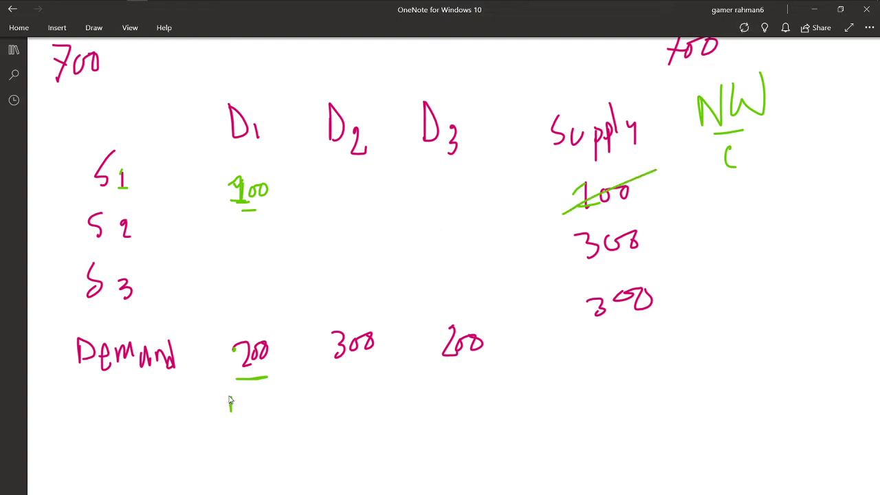
mouse_move(222, 398)
mouse_down()
mouse_move(231, 413)
mouse_move(270, 396)
mouse_up()
mouse_move(342, 190)
mouse_down()
mouse_move(349, 199)
mouse_move(344, 189)
mouse_up()
drag(434, 183, 431, 183)
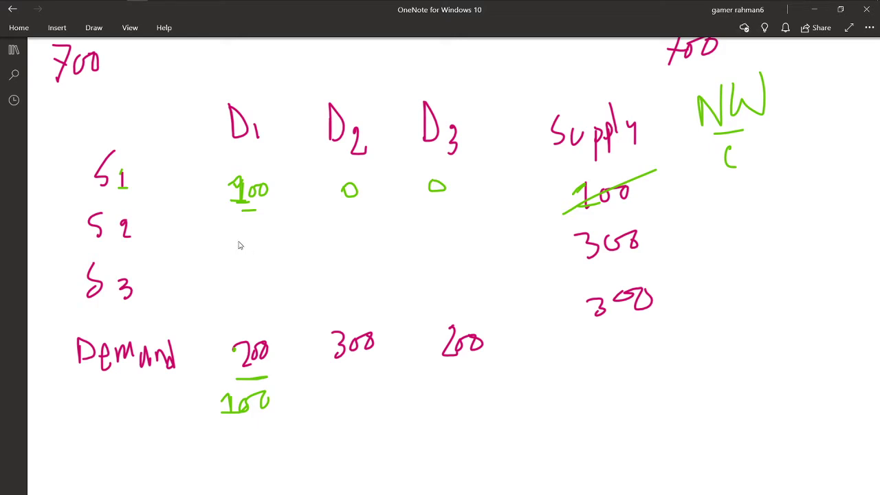
- Allocate 100 to S2–D1, note S2's remaining 200, strike D1's demands, and note D2's remaining 200
mouse_move(240, 231)
mouse_down()
mouse_move(238, 249)
mouse_move(240, 228)
mouse_move(249, 249)
mouse_move(266, 239)
mouse_move(272, 248)
mouse_move(266, 239)
mouse_up()
mouse_move(674, 233)
mouse_down()
mouse_move(692, 249)
mouse_move(715, 234)
mouse_up()
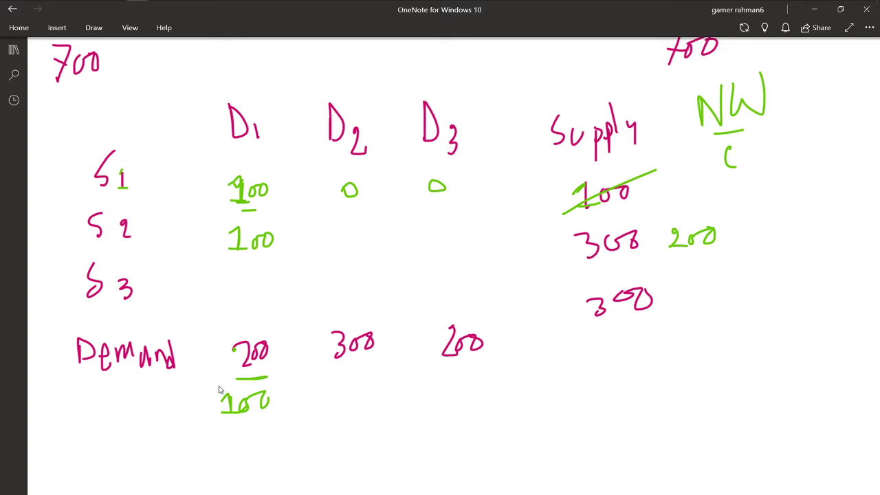
mouse_move(218, 385)
mouse_down()
mouse_move(289, 334)
mouse_move(286, 364)
mouse_up()
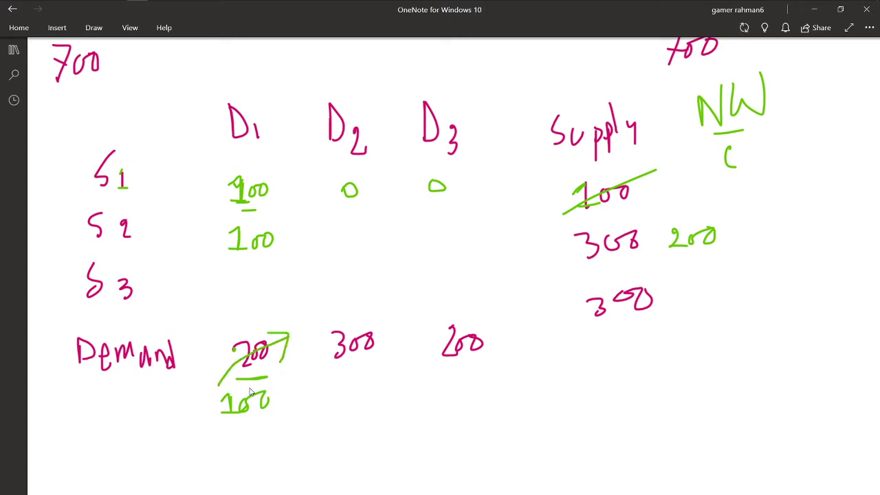
drag(222, 409, 268, 397)
drag(340, 370, 376, 362)
mouse_move(346, 386)
mouse_down()
mouse_move(362, 401)
mouse_move(367, 382)
mouse_up()
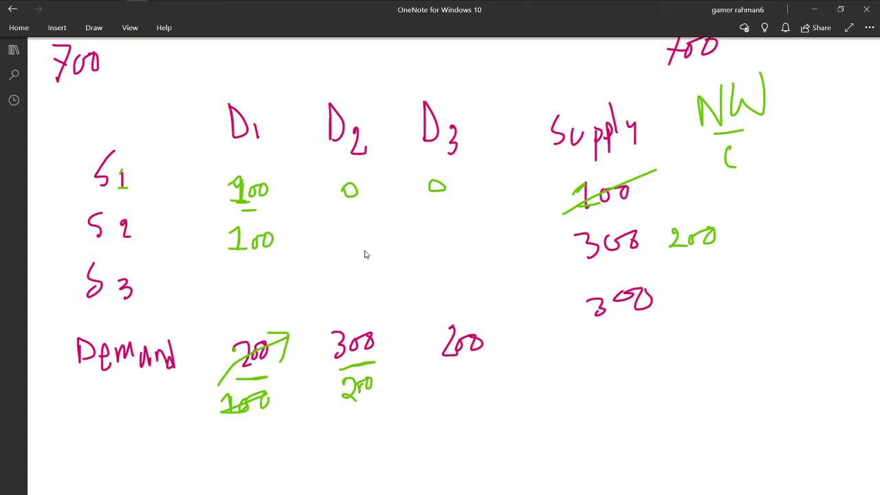
- Allocate 200 to S2–D2, strike out S2's supply, and note D2's remaining demand of 100
drag(683, 254, 733, 248)
drag(592, 258, 581, 262)
mouse_move(336, 232)
mouse_down()
mouse_move(344, 246)
mouse_move(380, 236)
mouse_up()
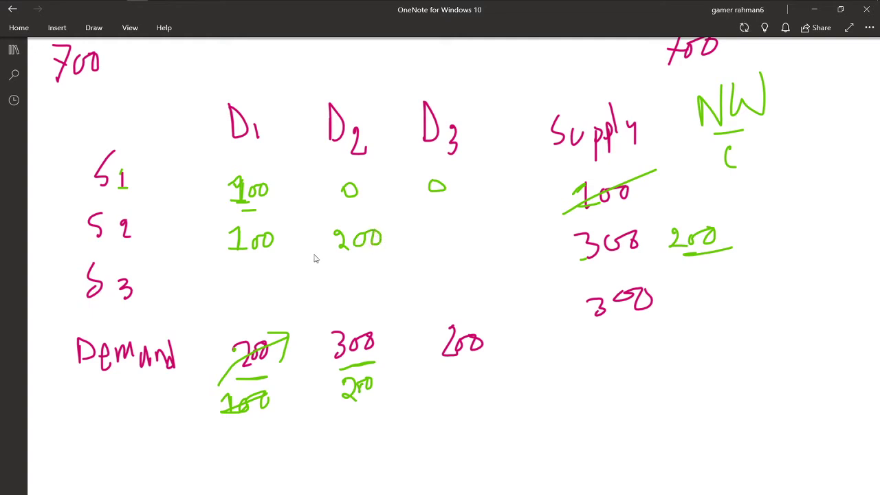
mouse_move(678, 248)
mouse_down()
mouse_move(736, 213)
mouse_move(729, 233)
mouse_up()
drag(582, 260, 655, 221)
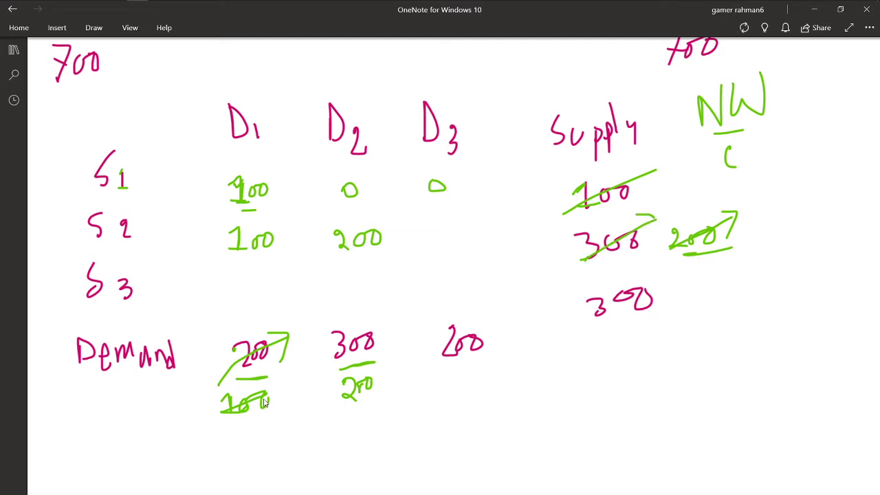
mouse_move(347, 417)
mouse_down()
mouse_move(348, 438)
mouse_move(348, 417)
mouse_move(353, 434)
mouse_move(372, 430)
mouse_up()
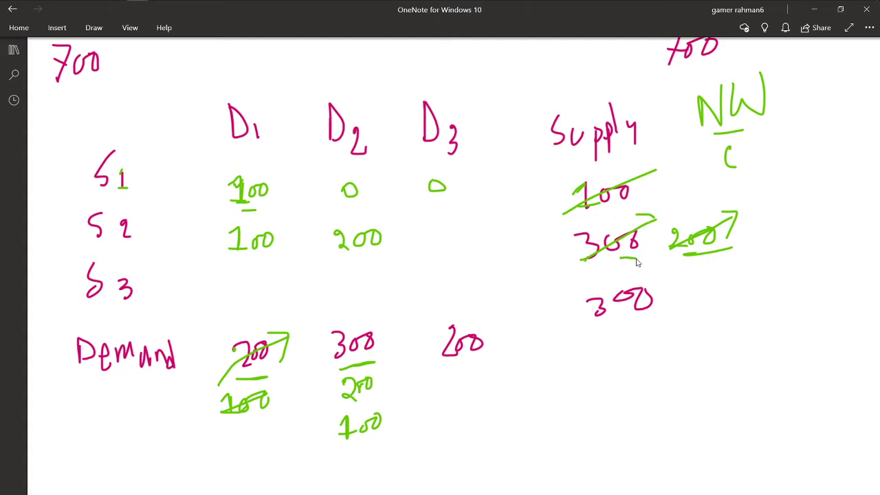
- Allocate 100 to S3–D2, strike D2's demands, note S3's remaining 100, and write 0 in S2–D3
drag(638, 259, 583, 260)
mouse_move(337, 283)
mouse_down()
mouse_move(342, 298)
mouse_move(381, 281)
mouse_up()
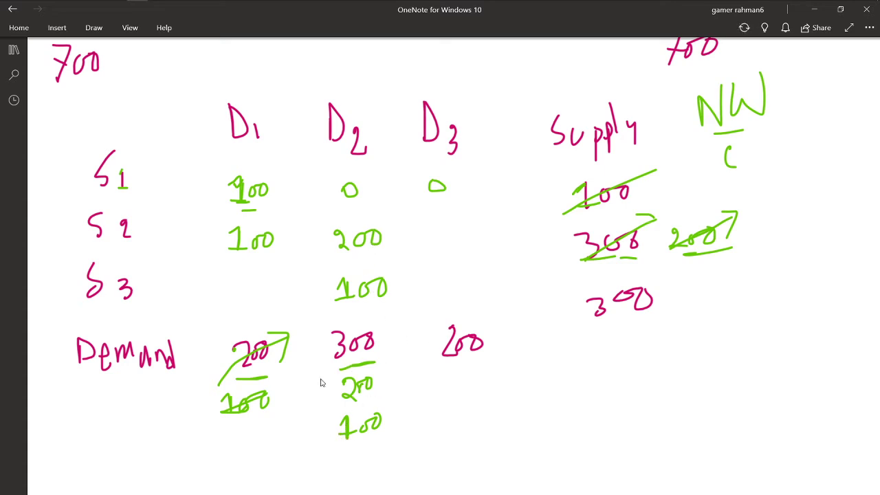
drag(325, 360, 386, 342)
mouse_move(331, 445)
mouse_down()
mouse_move(334, 451)
mouse_move(411, 412)
mouse_up()
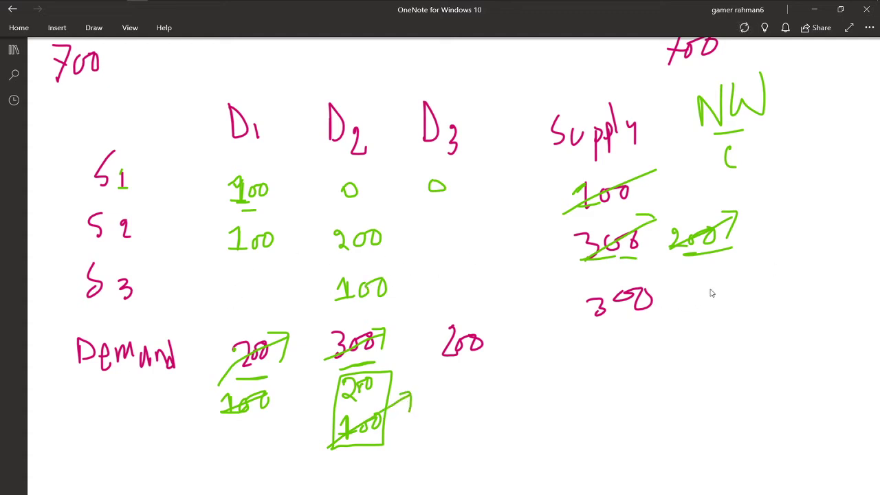
mouse_move(710, 288)
mouse_down()
mouse_move(710, 301)
mouse_move(710, 287)
mouse_move(722, 302)
mouse_move(735, 279)
mouse_up()
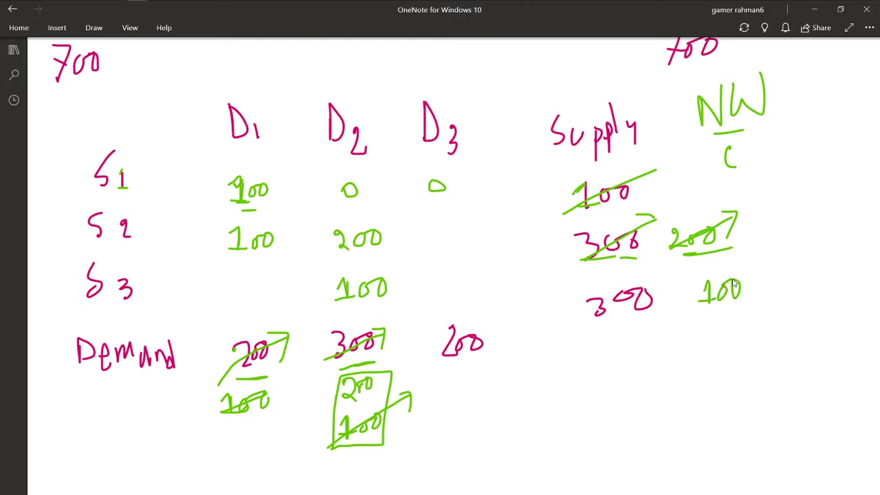
drag(610, 323, 648, 317)
mouse_move(448, 230)
mouse_down()
mouse_move(443, 242)
mouse_move(448, 230)
mouse_up()
- Cross out the zeros in S1–D2 and S1–D3 and extend the label under NW
mouse_move(433, 182)
mouse_down()
mouse_move(449, 204)
mouse_move(424, 197)
mouse_up()
mouse_move(344, 180)
mouse_down()
mouse_move(356, 200)
mouse_move(344, 202)
mouse_up()
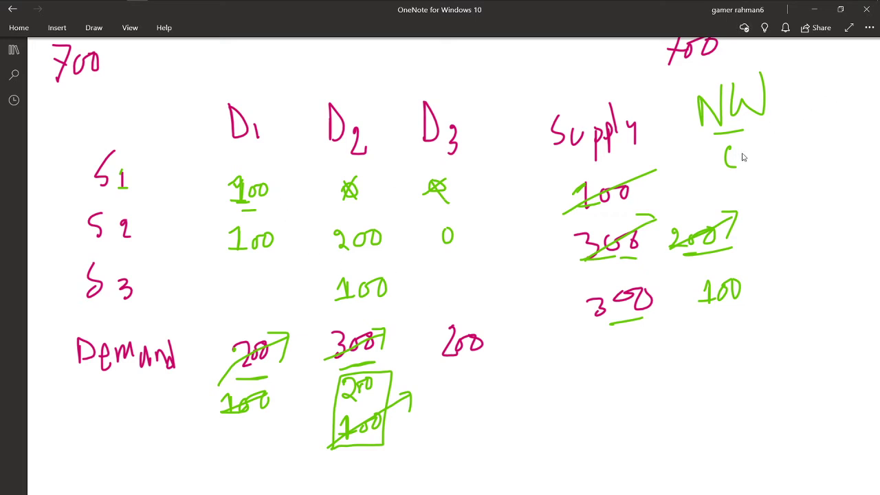
drag(743, 157, 769, 155)
- Write 200 in S3–D3, strike D3's demand of 200, and write the 700 / 700 totals
drag(694, 315, 731, 307)
mouse_move(444, 275)
mouse_down()
mouse_move(443, 288)
mouse_move(458, 294)
mouse_move(461, 278)
mouse_move(478, 270)
mouse_up()
mouse_move(432, 354)
mouse_down()
mouse_move(497, 328)
mouse_move(503, 337)
mouse_up()
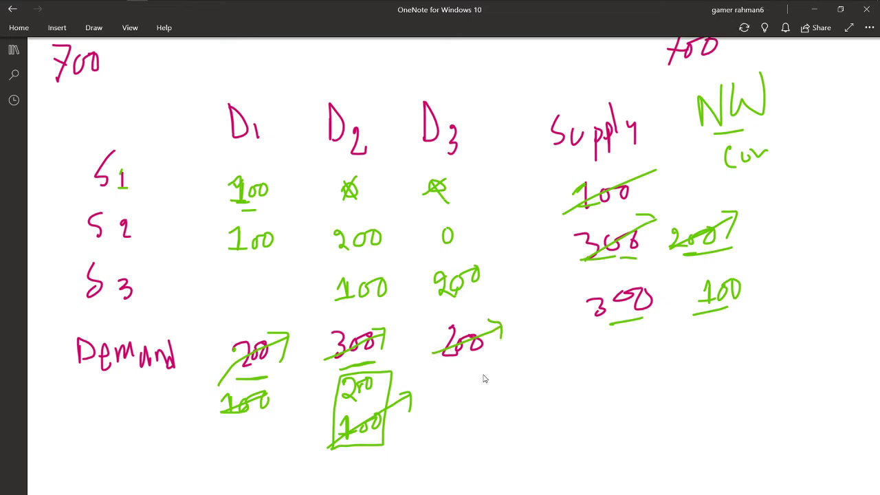
mouse_move(561, 374)
mouse_down()
mouse_move(571, 397)
mouse_move(614, 386)
mouse_move(611, 427)
mouse_move(644, 426)
mouse_move(685, 399)
mouse_up()
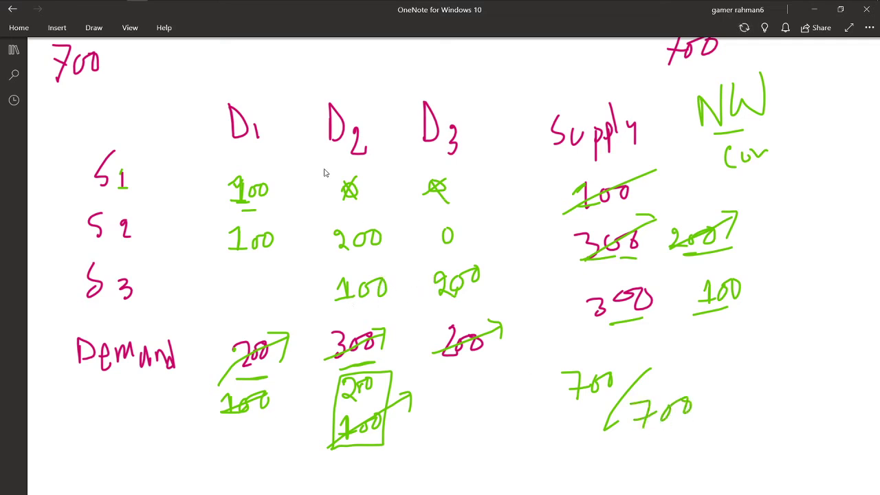
drag(235, 156, 252, 151)
- Switch to the orange pen and start writing the S1–D1 unit cost beside its allocation
drag(136, 201, 152, 194)
click(94, 28)
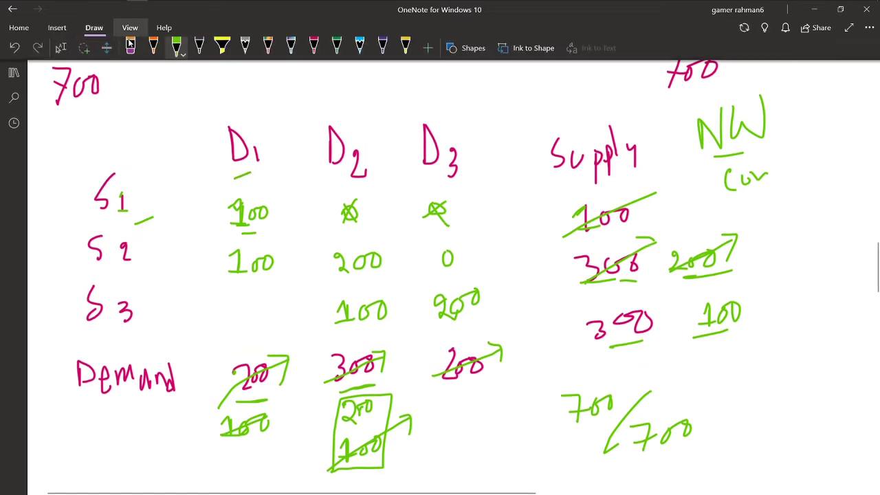
click(314, 46)
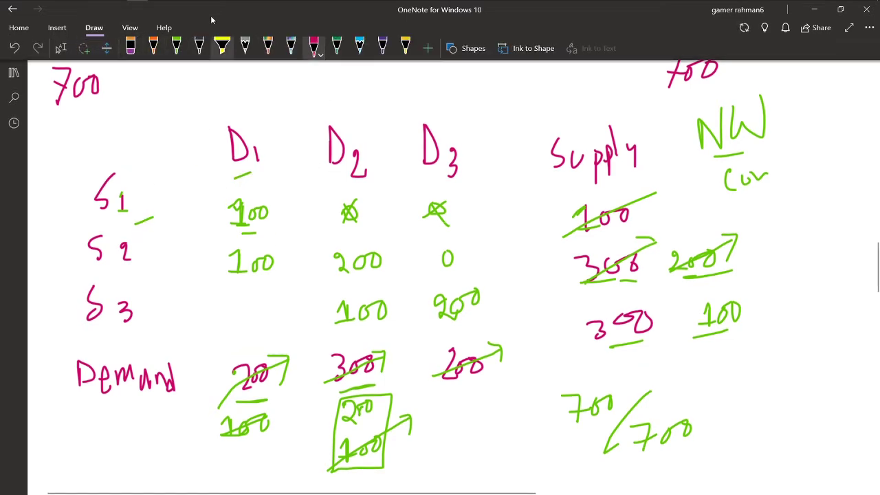
click(153, 45)
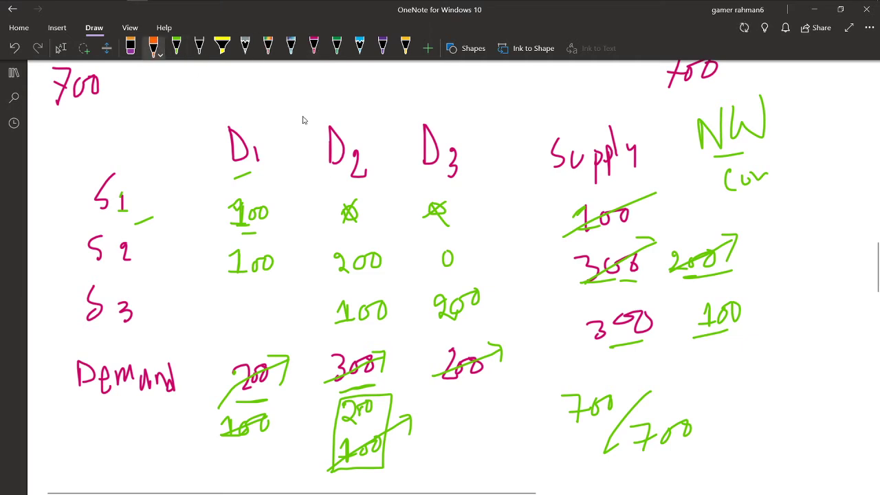
drag(275, 187, 283, 203)
- Note the S2–D1 unit cost of 8 in orange in the table
scroll(300, 209, up, 3)
scroll(244, 188, up, 3)
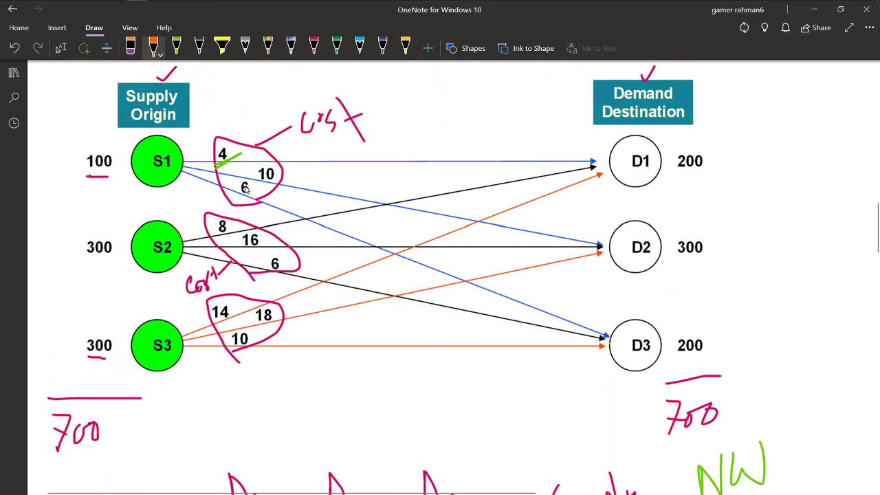
scroll(298, 205, down, 6)
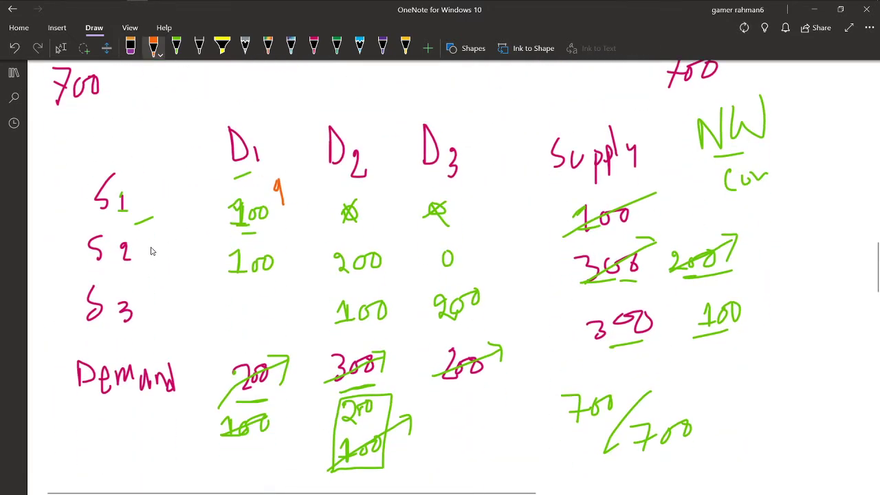
scroll(300, 263, up, 5)
scroll(300, 263, up, 1)
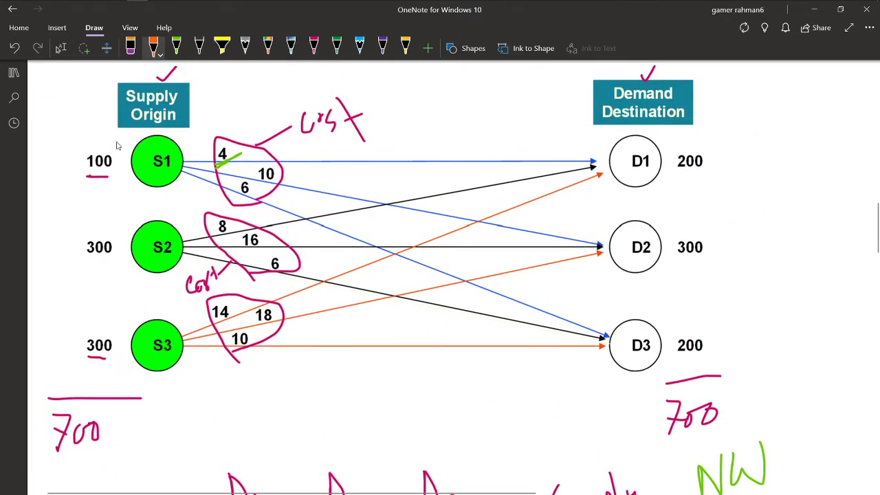
scroll(190, 227, down, 5)
scroll(189, 226, up, 5)
scroll(436, 254, down, 2)
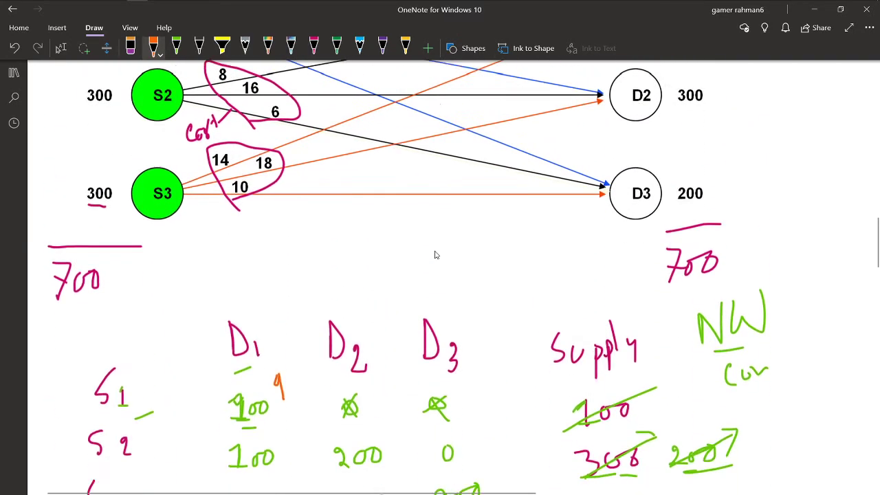
scroll(436, 255, down, 3)
scroll(356, 256, up, 5)
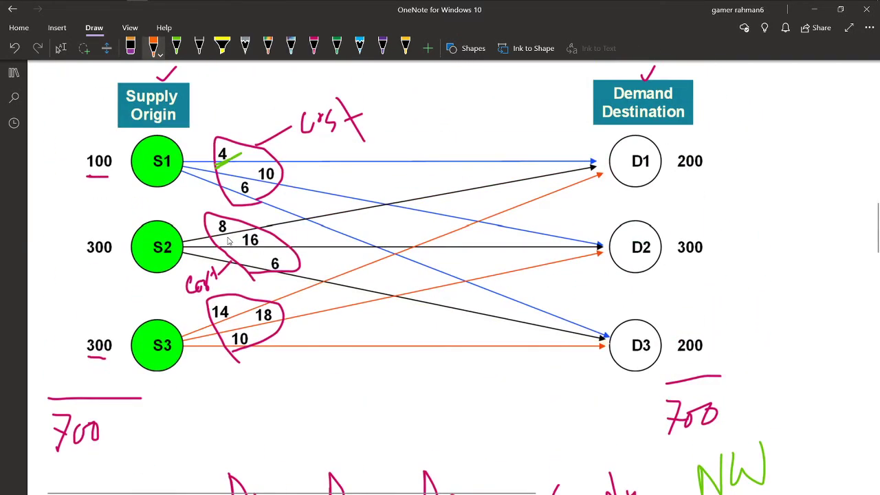
scroll(291, 264, down, 2)
scroll(292, 264, down, 3)
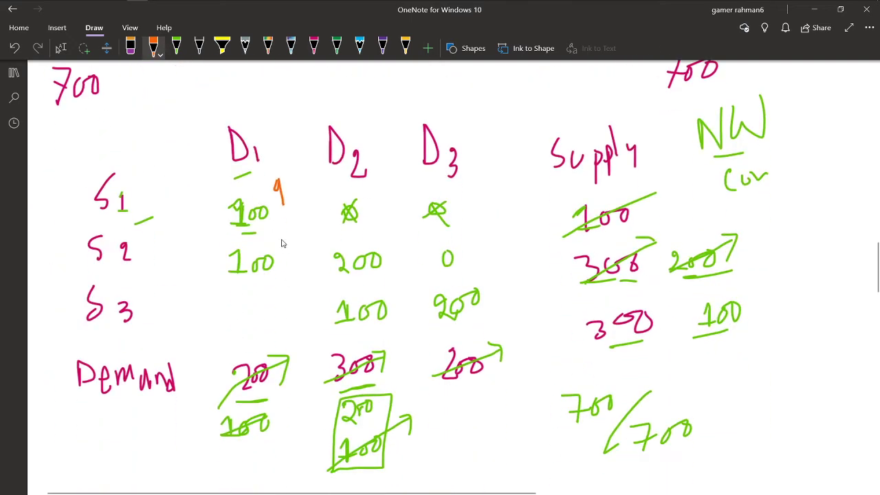
mouse_move(282, 243)
mouse_down()
mouse_move(288, 255)
mouse_move(282, 238)
mouse_up()
- Note the S2–D2 unit cost of 16 beside its allocation
scroll(326, 238, up, 5)
scroll(316, 228, down, 5)
scroll(357, 163, up, 5)
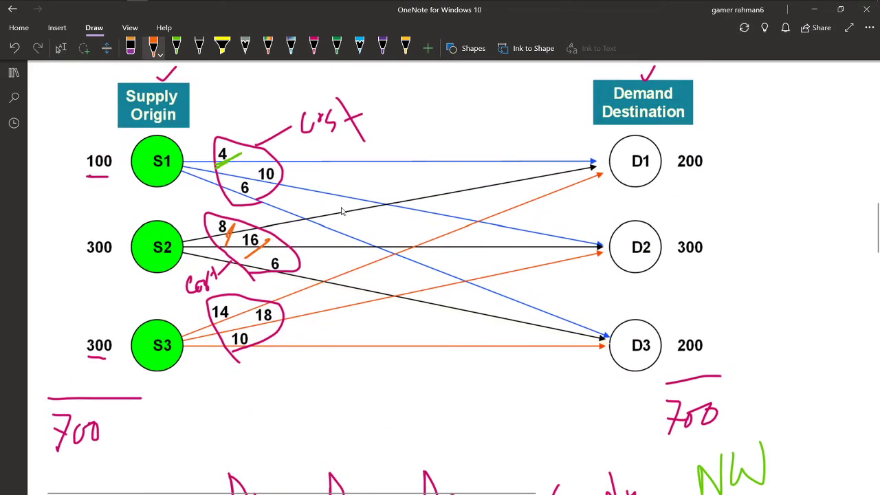
scroll(341, 206, down, 5)
mouse_move(383, 234)
mouse_down()
mouse_move(383, 253)
mouse_move(383, 232)
mouse_move(392, 250)
mouse_up()
- Tick the S3–D2 cost of 18 in the diagram and write it beside its 100
scroll(275, 277, up, 5)
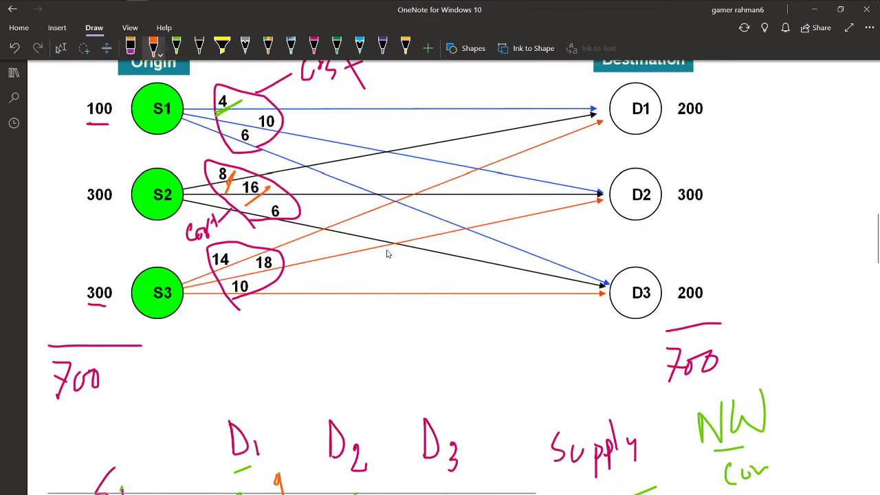
scroll(275, 277, down, 5)
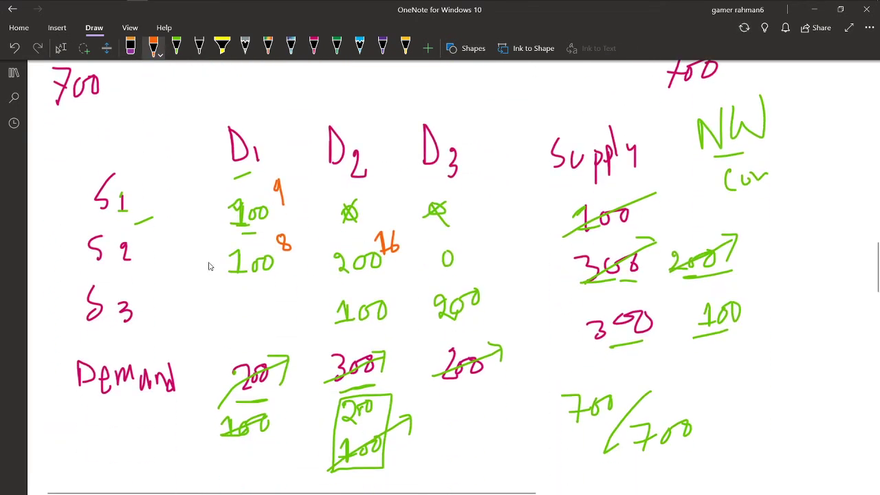
scroll(167, 265, up, 3)
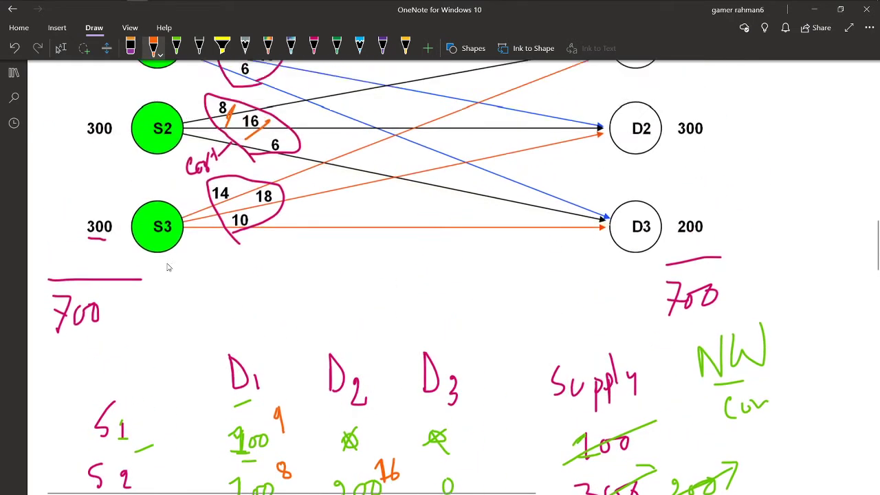
scroll(175, 244, up, 2)
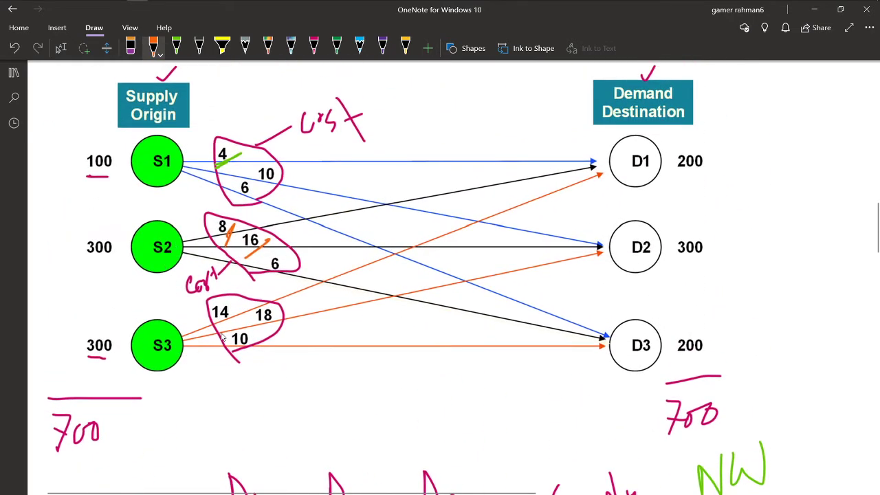
drag(281, 317, 264, 328)
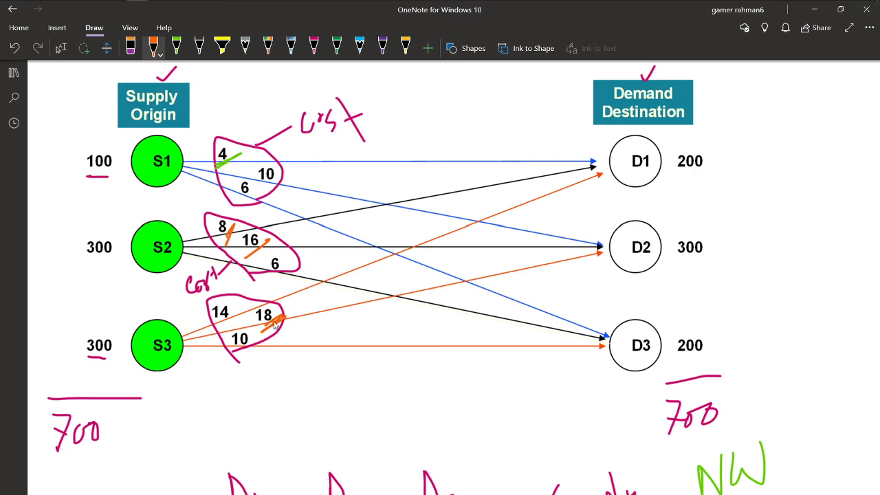
scroll(325, 310, down, 2)
scroll(326, 310, down, 6)
scroll(326, 310, up, 3)
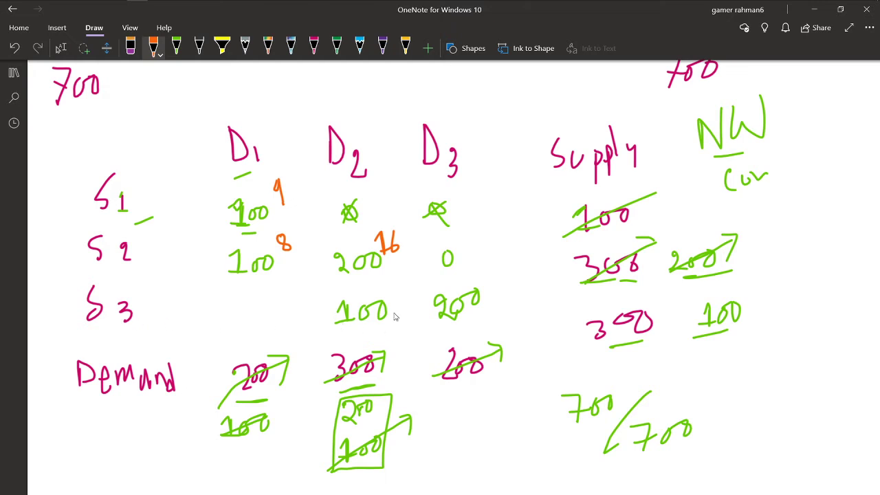
mouse_move(388, 284)
mouse_down()
mouse_move(393, 301)
mouse_move(406, 287)
mouse_up()
- Circle 10 on the S3–D3 arrow and write 10 beside S3's D3 value of 200
scroll(155, 335, up, 6)
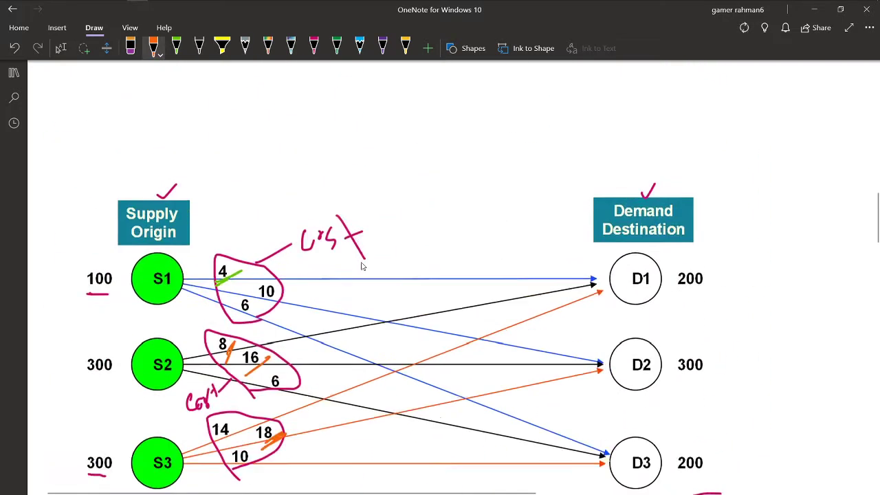
scroll(196, 207, down, 4)
scroll(242, 148, up, 3)
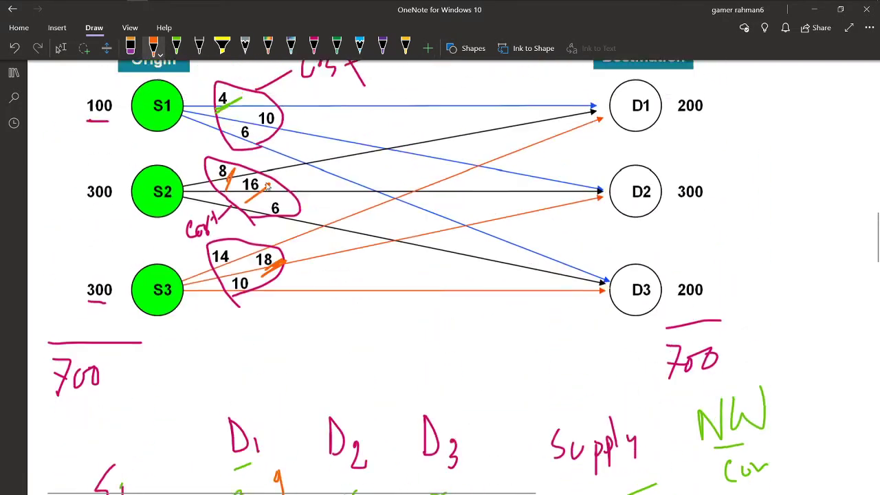
scroll(236, 339, up, 3)
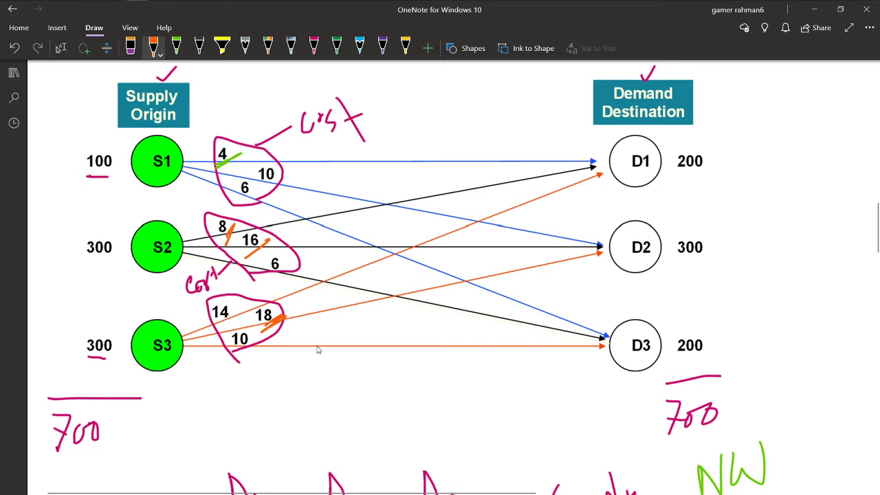
drag(239, 355, 244, 339)
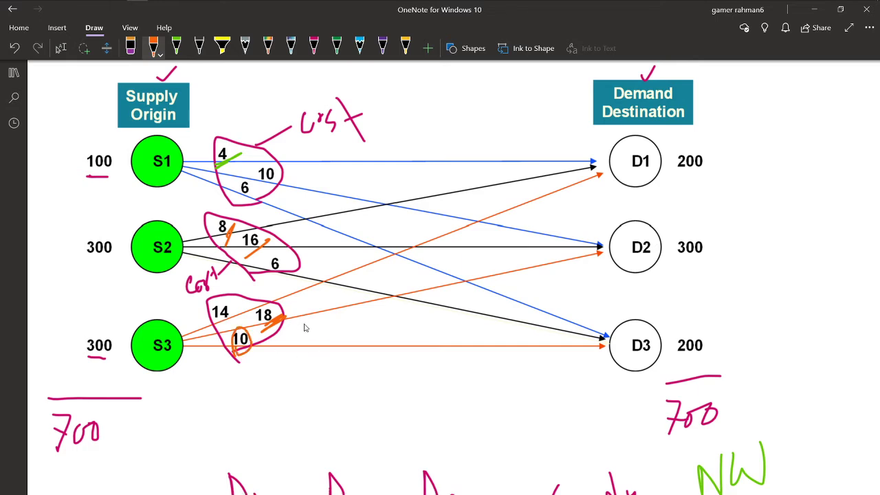
scroll(309, 329, down, 6)
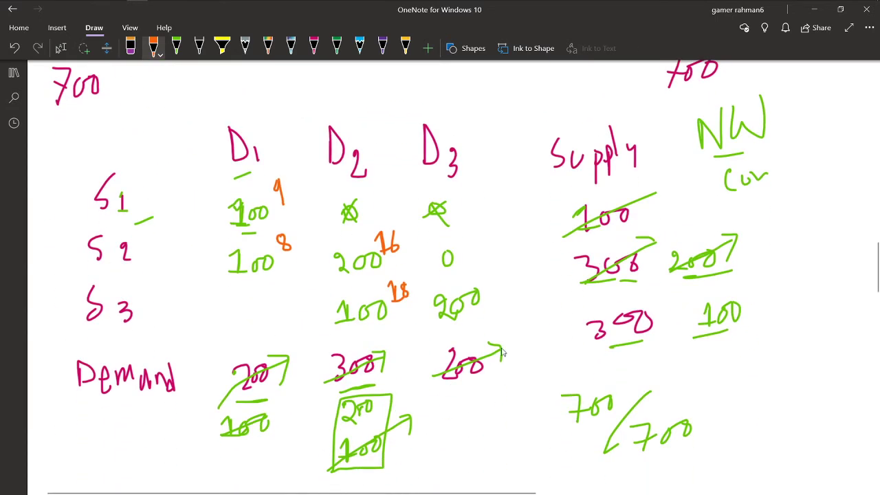
mouse_move(490, 282)
mouse_down()
mouse_move(496, 299)
mouse_move(510, 280)
mouse_up()
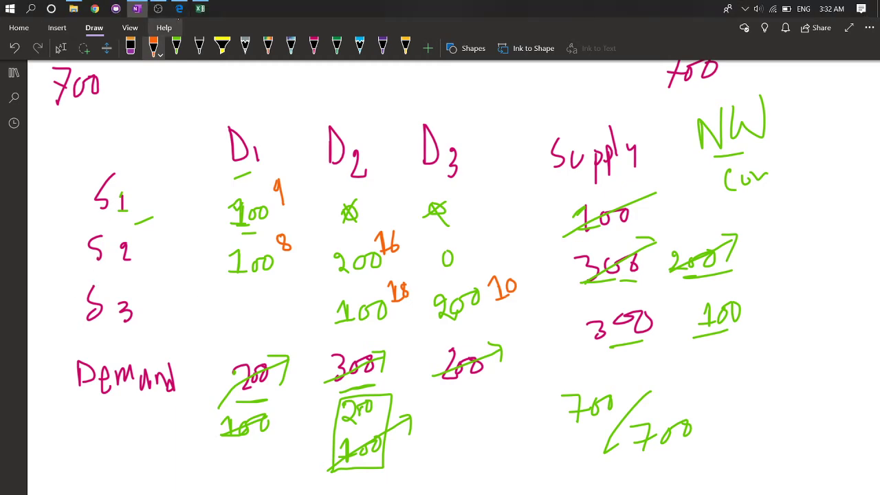
- Pause the OBS screen recording, then minimize OBS to return to the OneNote page
click(200, 9)
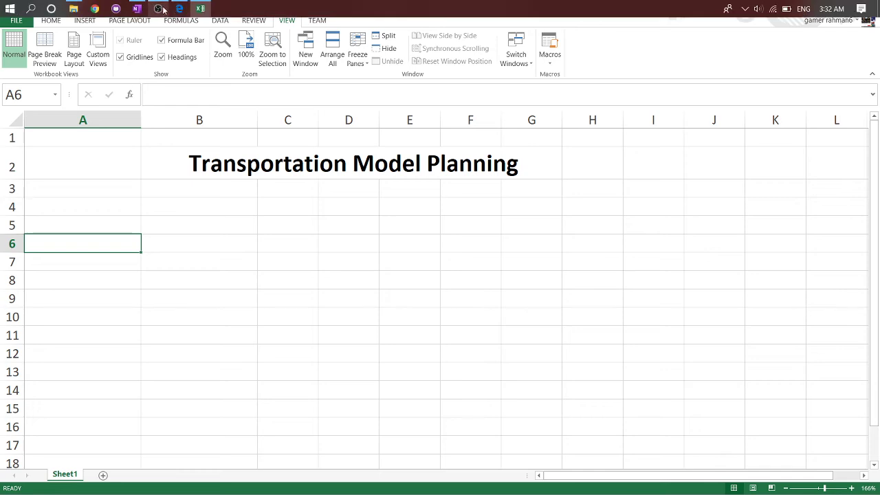
click(159, 9)
click(786, 309)
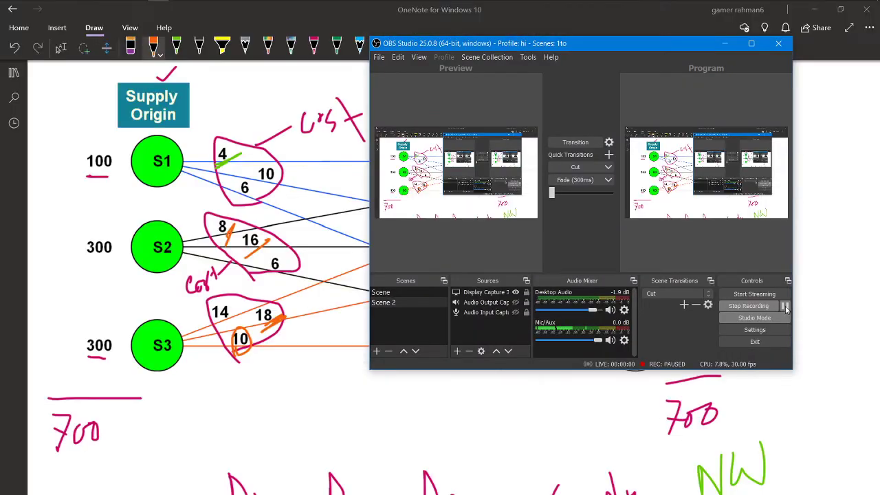
click(725, 43)
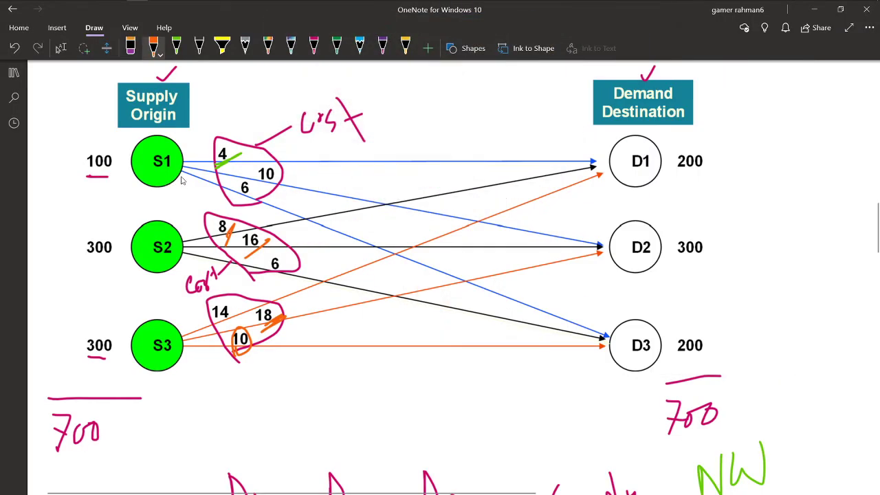
- Underline the first-row D1 allocation of 100 in orange, mark its cost, and add orange strokes on the table
scroll(262, 242, down, 2)
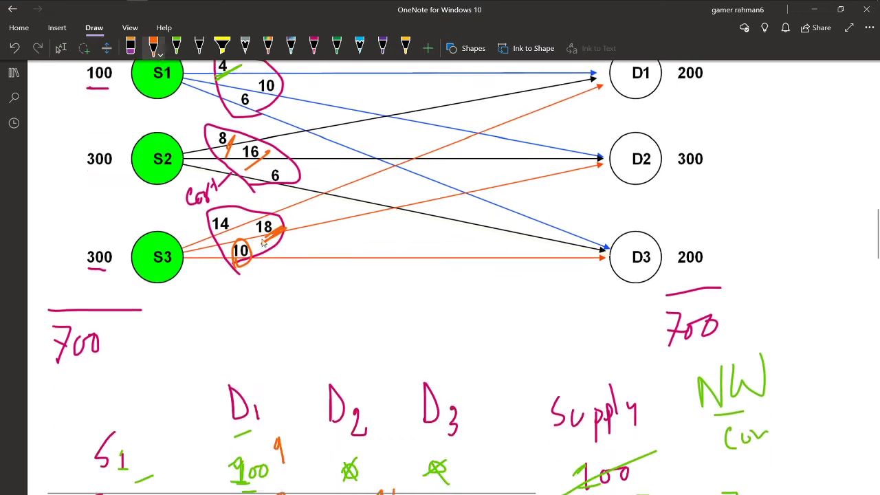
scroll(447, 275, down, 5)
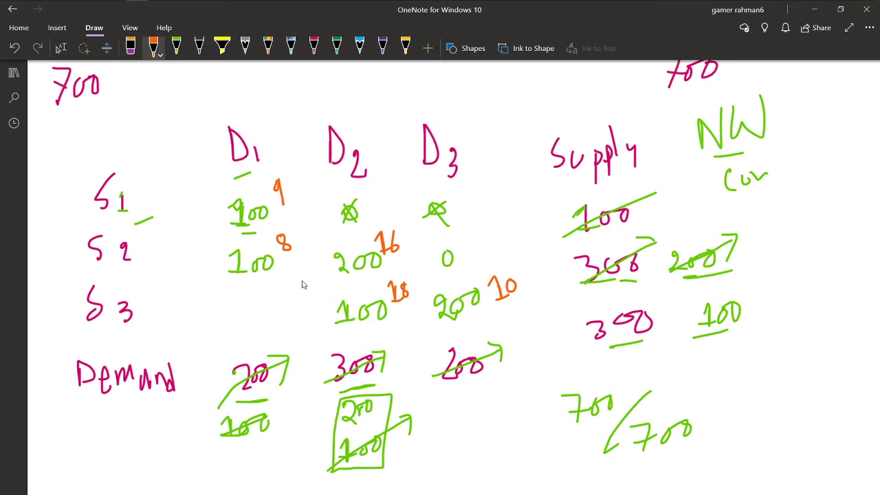
drag(280, 214, 294, 211)
drag(224, 234, 265, 231)
drag(221, 241, 224, 236)
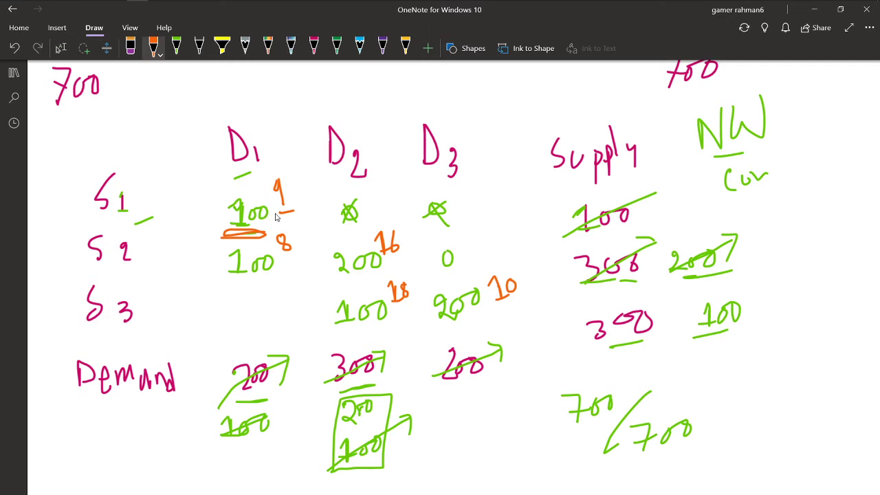
drag(302, 215, 335, 254)
mouse_move(803, 182)
mouse_down()
mouse_move(831, 243)
mouse_move(857, 270)
mouse_up()
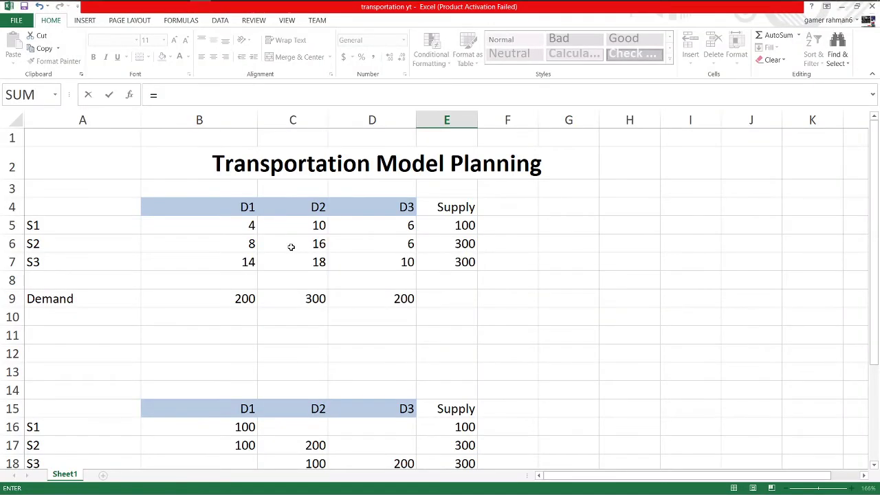
- Start a total-cost formula in E25, picking cell references and removing a wrong one
scroll(328, 248, down, 3)
scroll(330, 249, up, 3)
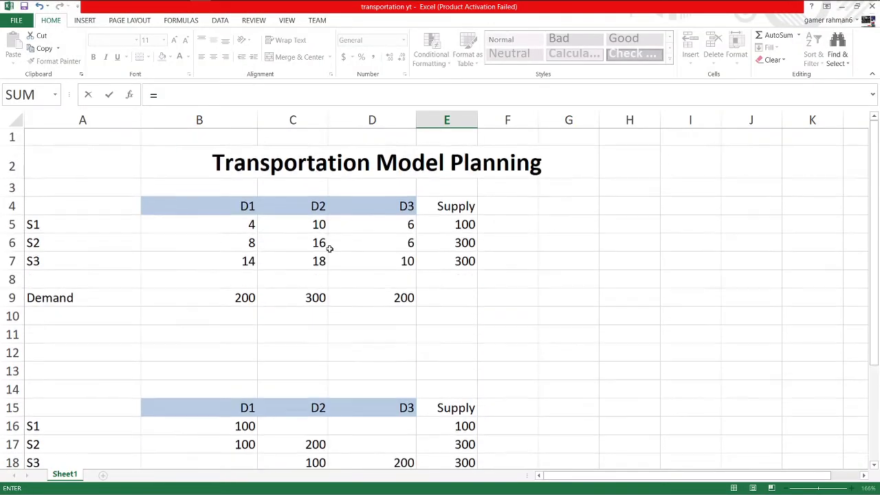
click(59, 226)
click(276, 210)
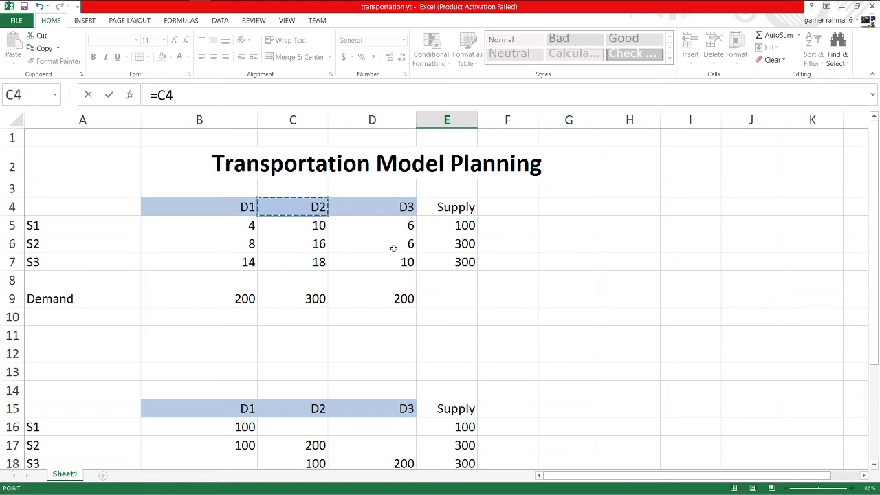
click(451, 243)
click(463, 222)
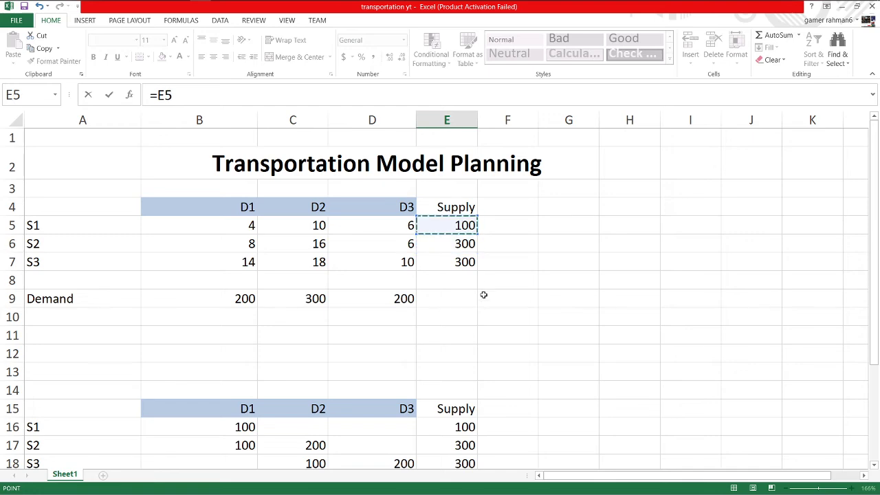
scroll(483, 300, down, 3)
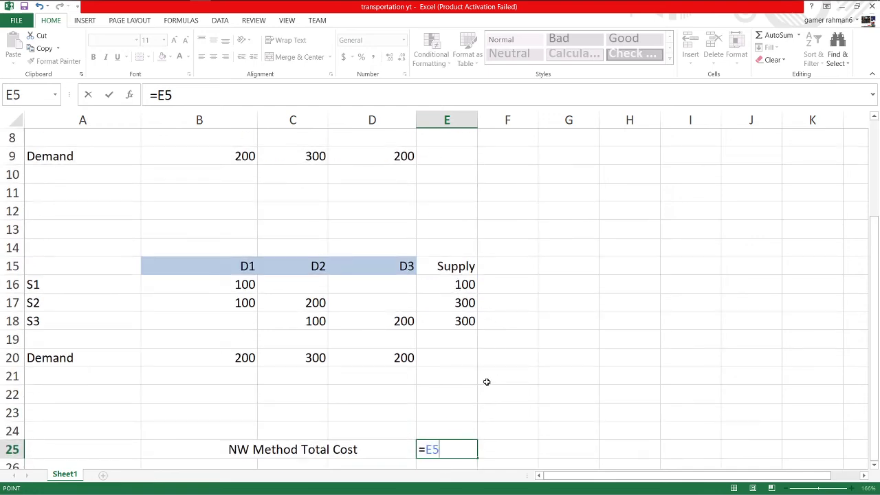
key(BackSpace)
key(BackSpace)
- Build the first term multiplying the S1–D1 allocation B16 by its cost B5
scroll(385, 385, up, 2)
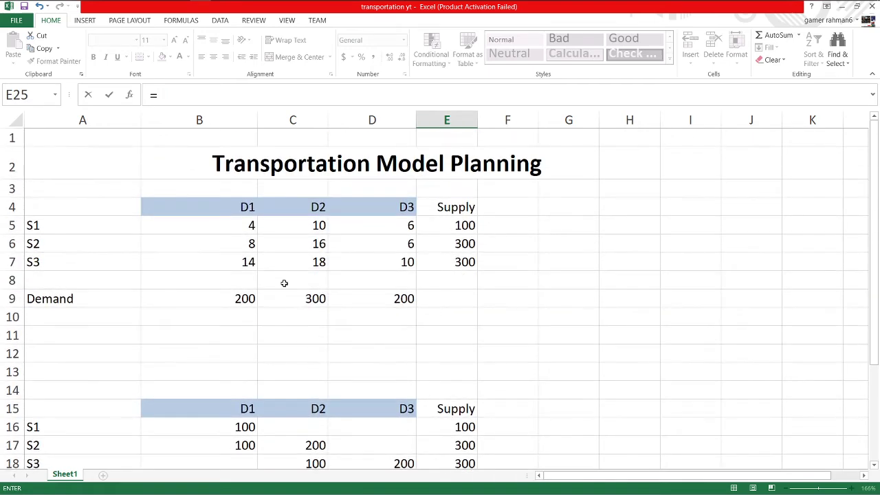
scroll(285, 282, up, 1)
scroll(235, 251, down, 3)
scroll(234, 251, up, 3)
scroll(242, 240, down, 3)
scroll(242, 240, up, 3)
click(249, 228)
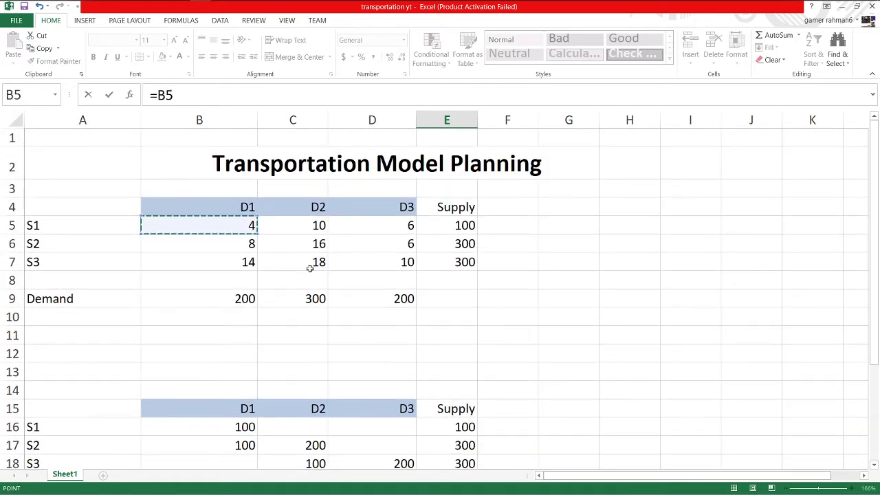
scroll(292, 311, down, 3)
click(232, 289)
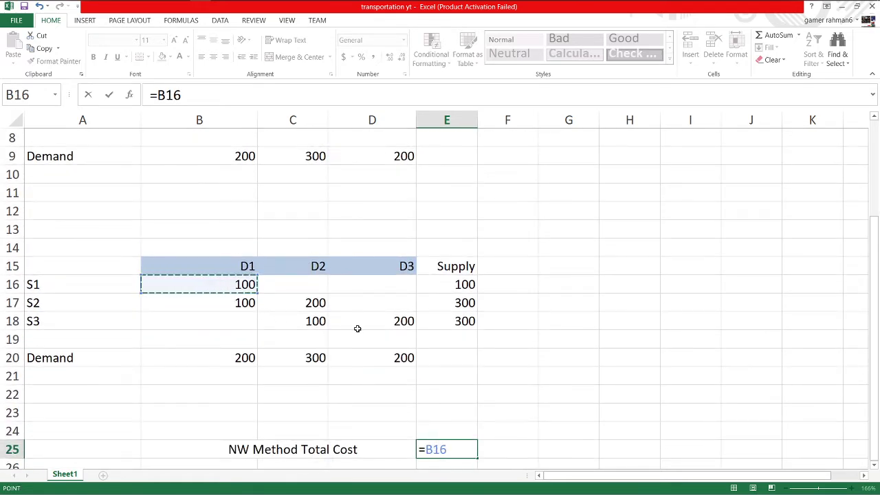
scroll(263, 309, up, 3)
scroll(257, 298, down, 3)
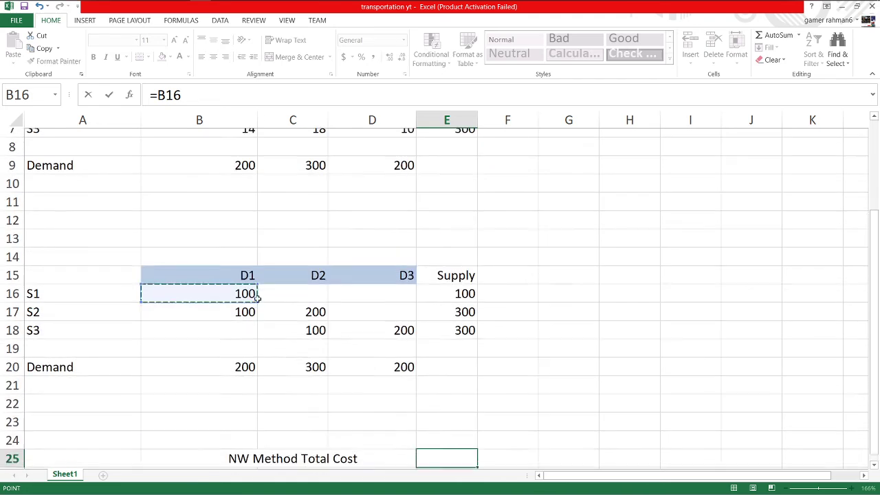
scroll(257, 298, down, 2)
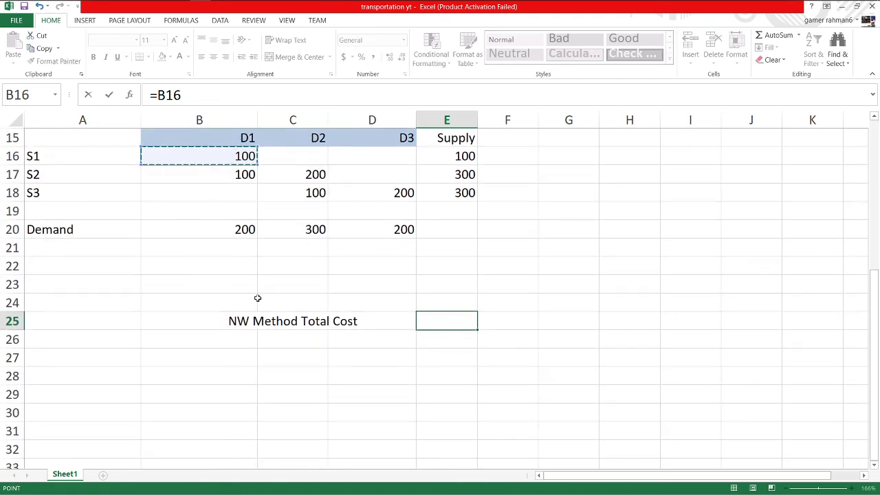
scroll(257, 299, up, 3)
scroll(255, 295, up, 2)
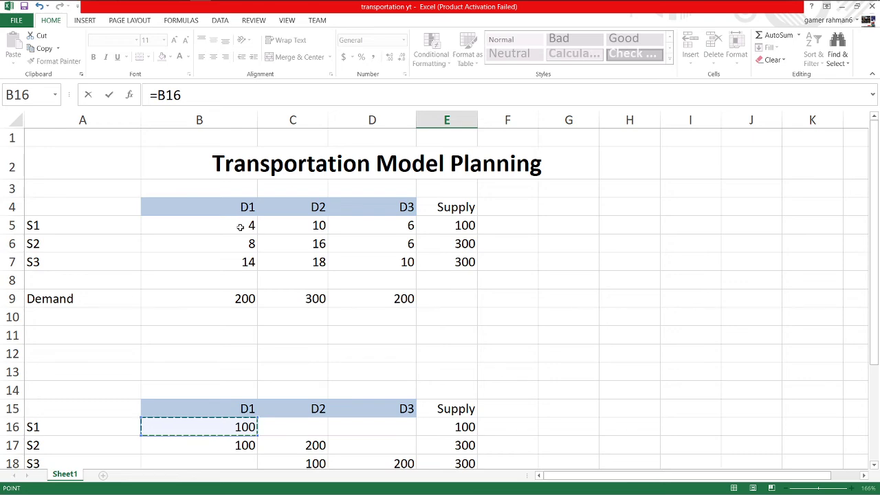
scroll(240, 227, down, 2)
scroll(240, 227, down, 3)
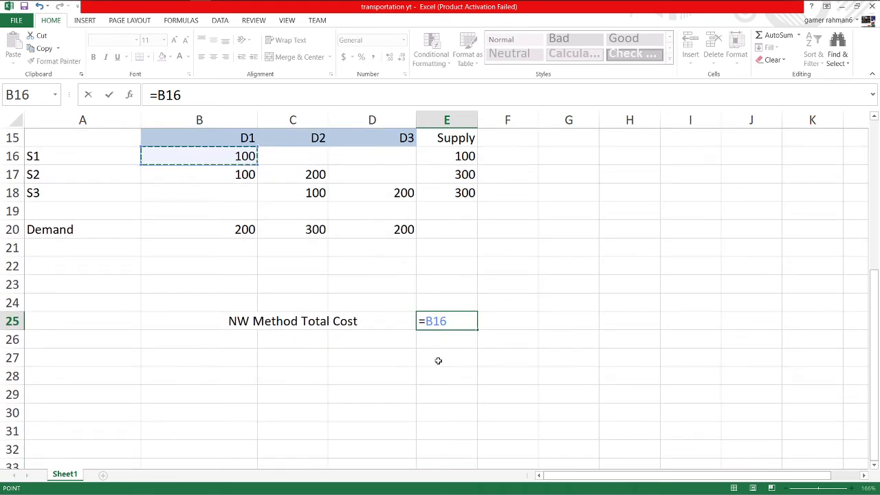
scroll(438, 360, up, 5)
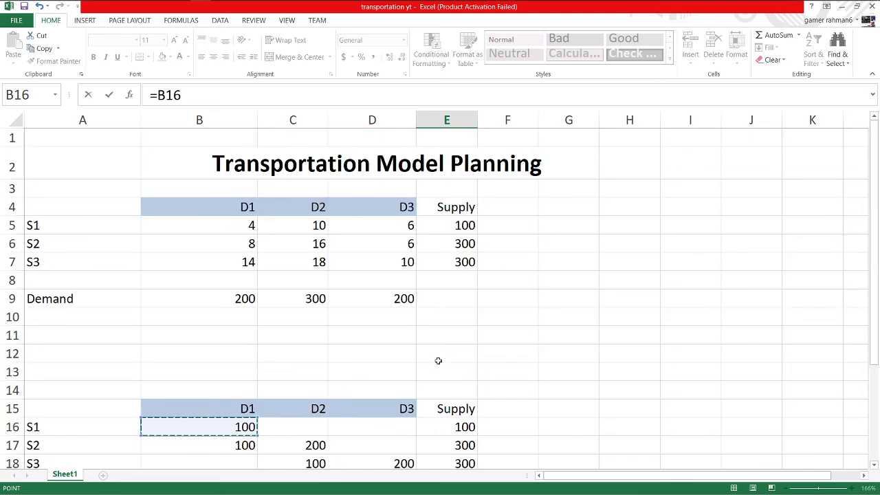
scroll(438, 361, down, 5)
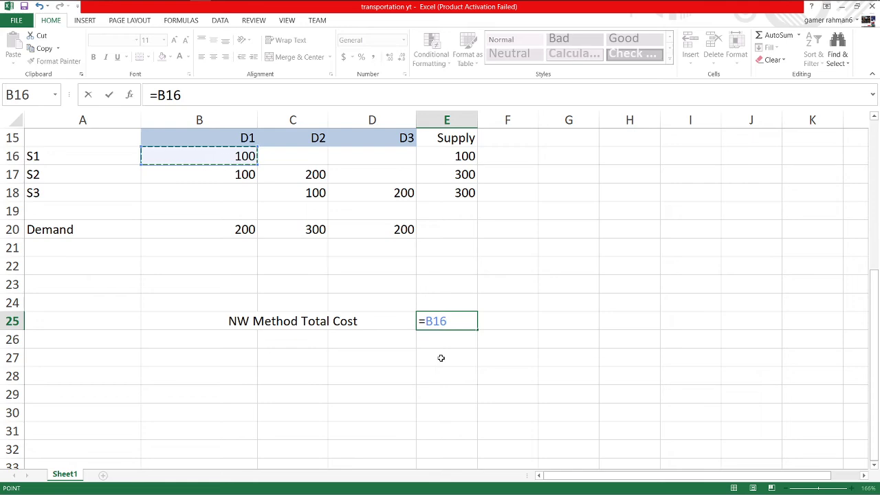
text(*)
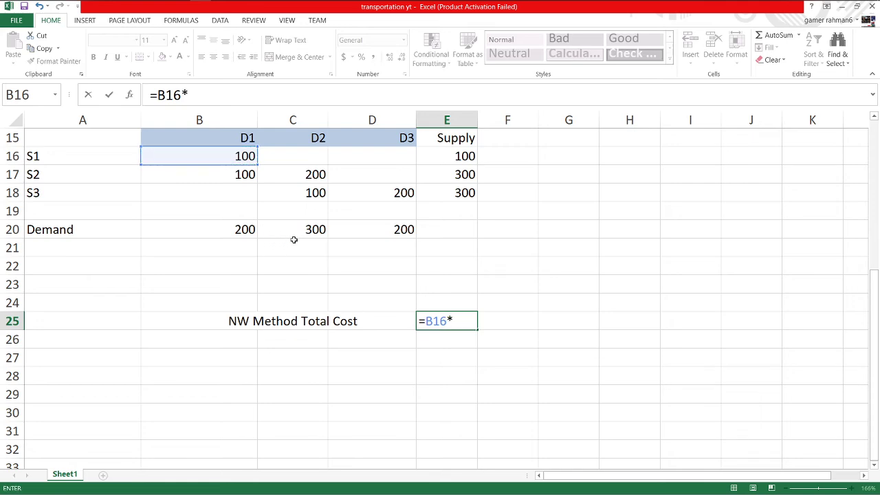
scroll(295, 239, up, 2)
scroll(295, 240, up, 3)
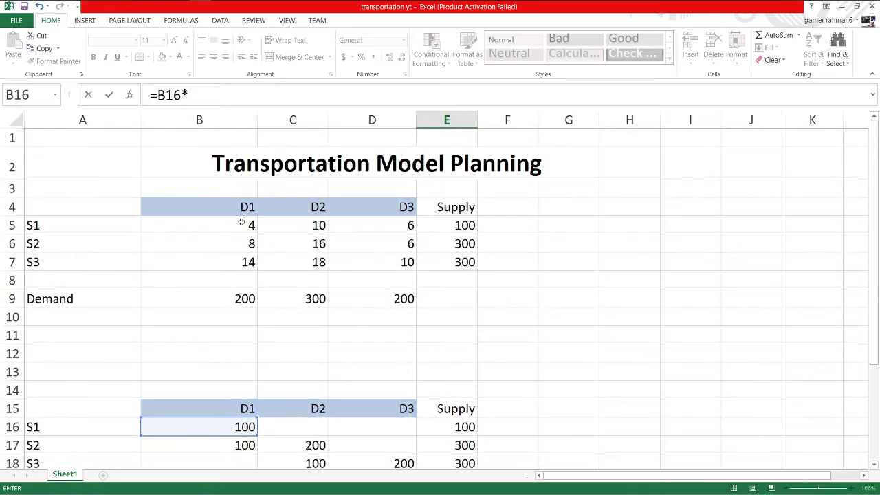
click(244, 227)
scroll(295, 245, down, 2)
scroll(362, 298, down, 3)
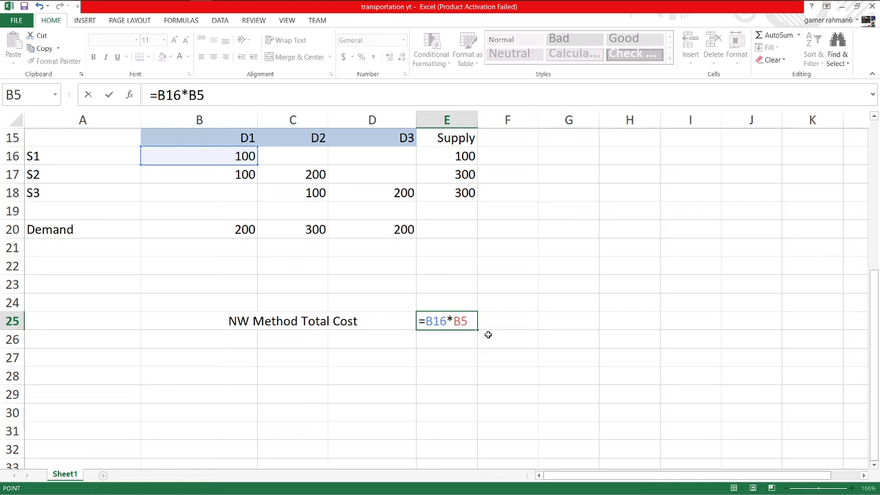
- Add the S2–D1 term B17*B6 and close the parenthesis
text(+)
click(239, 180)
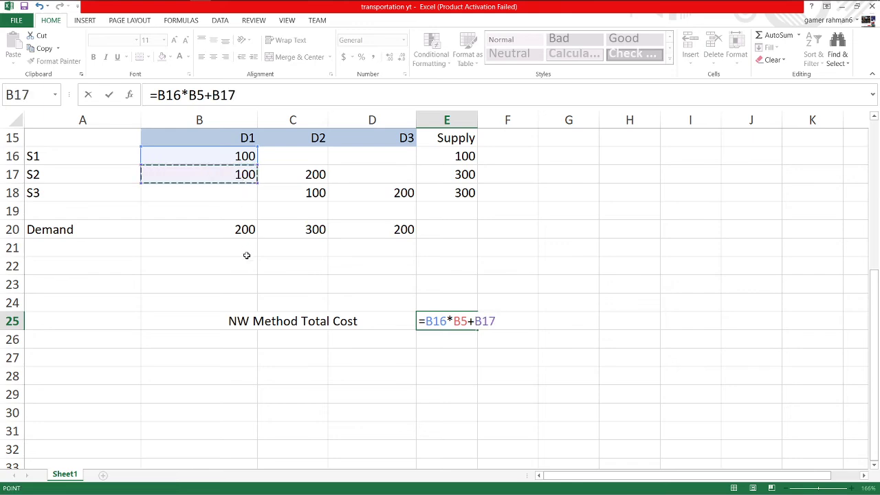
scroll(246, 255, up, 2)
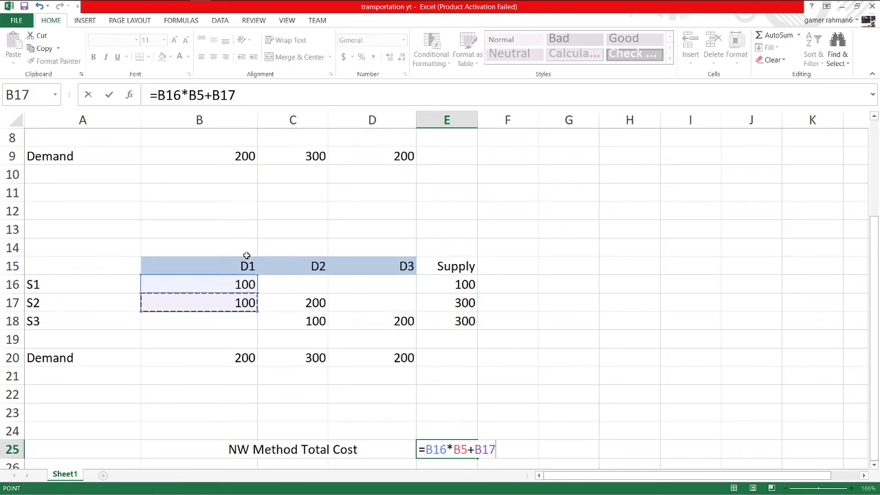
scroll(246, 255, down, 2)
scroll(246, 255, up, 2)
scroll(246, 256, up, 2)
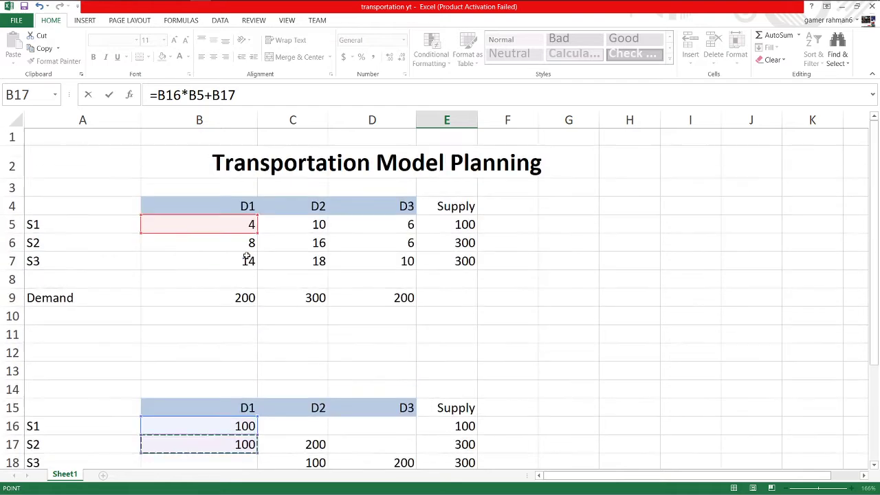
scroll(317, 296, down, 4)
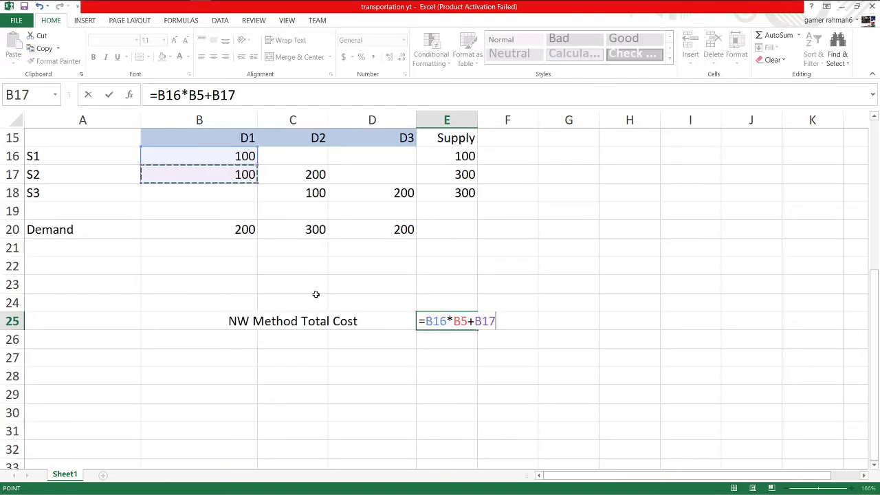
text(*)
scroll(316, 295, up, 2)
scroll(317, 293, up, 3)
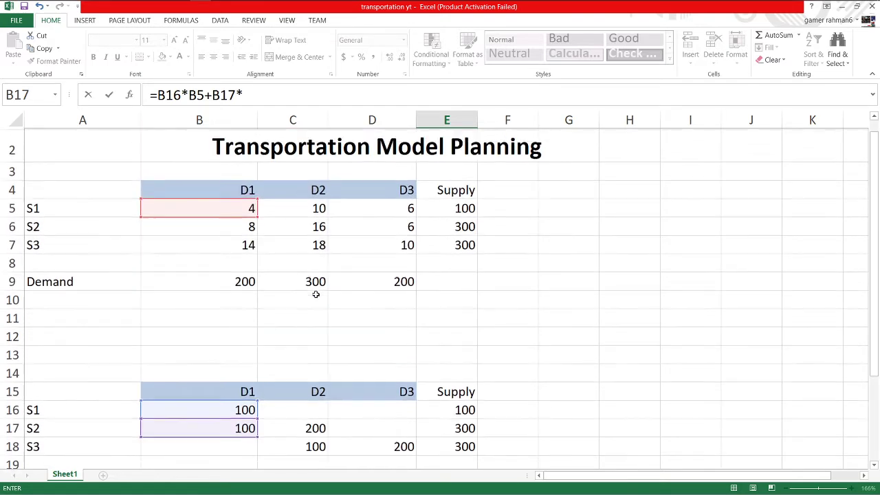
click(244, 246)
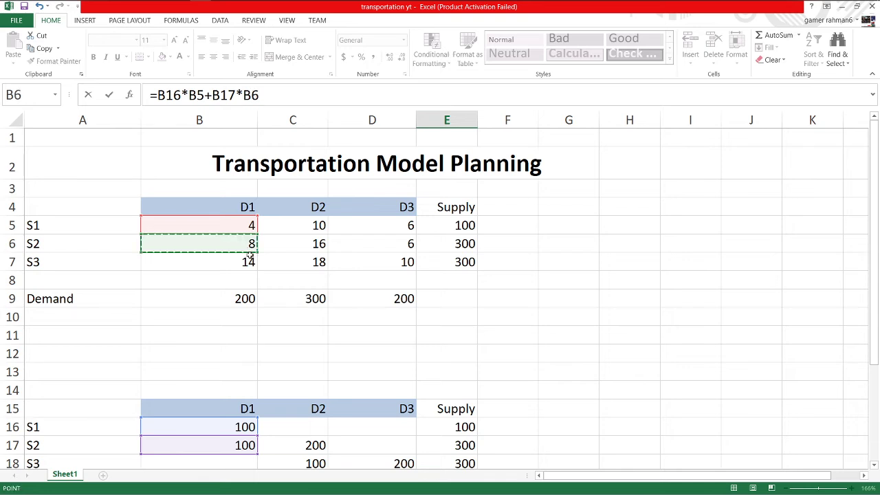
scroll(249, 256, down, 3)
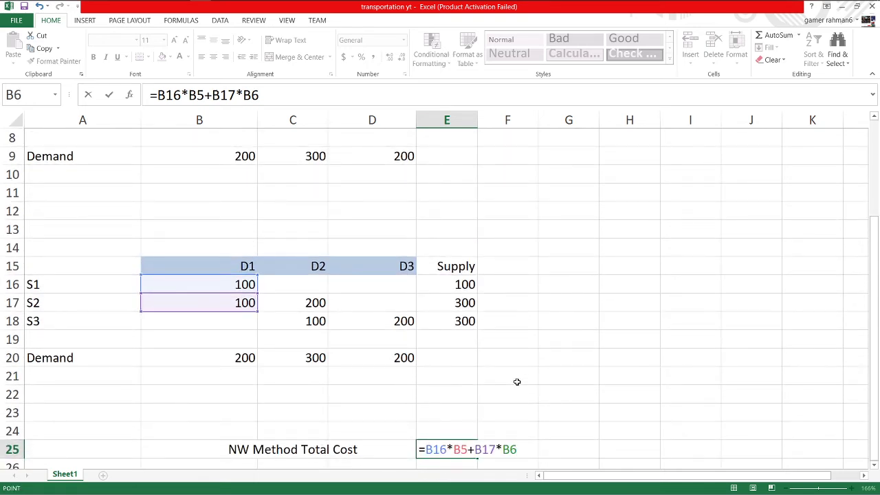
text())
- Insert an opening parenthesis, remove stray G25 and E28 references, then erase the draft formula leaving E25 empty
click(426, 451)
text(()
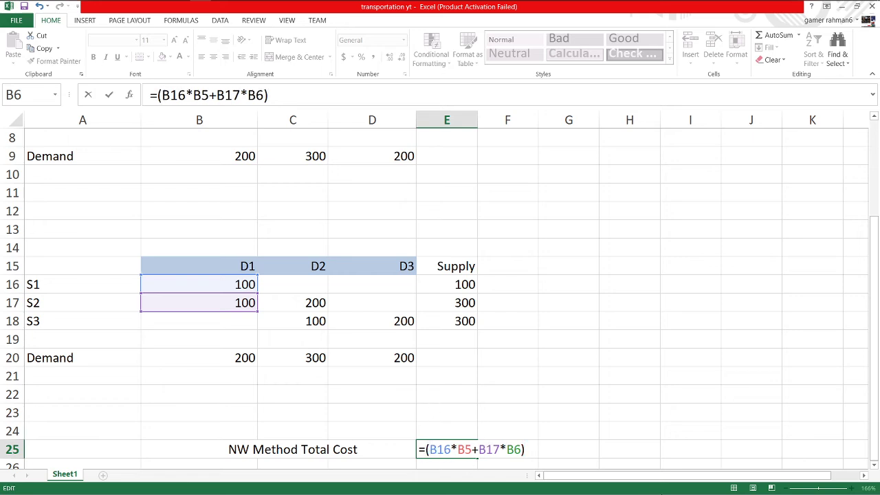
click(584, 454)
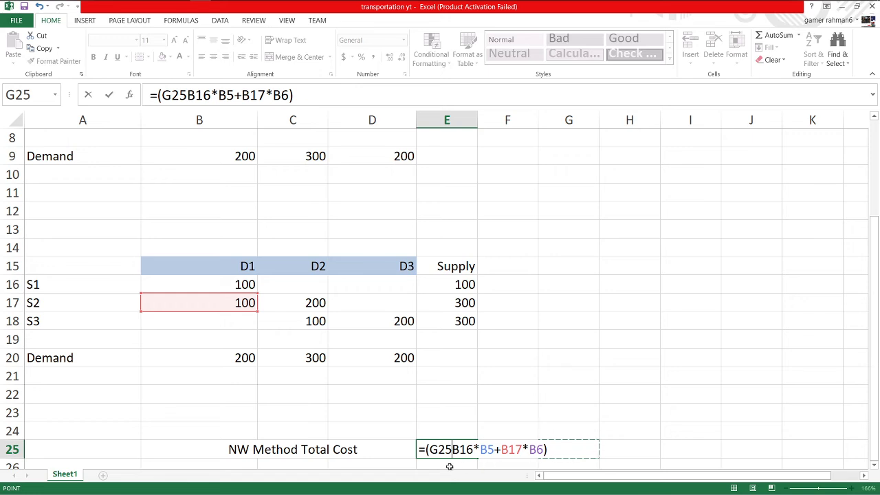
key(BackSpace)
key(BackSpace)
key(BackSpace)
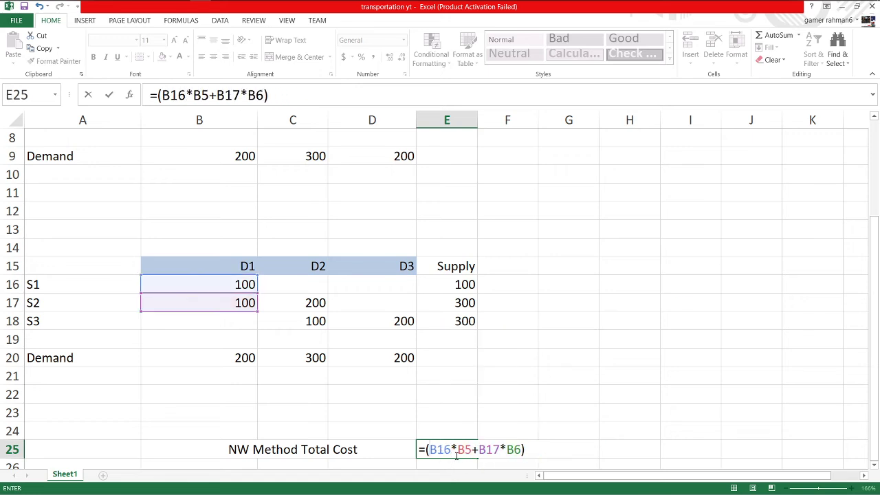
click(528, 449)
scroll(503, 448, down, 5)
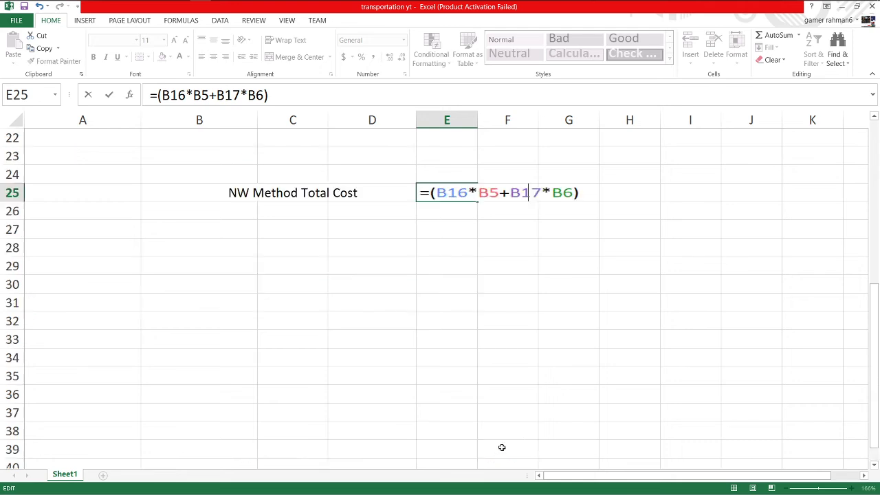
click(433, 248)
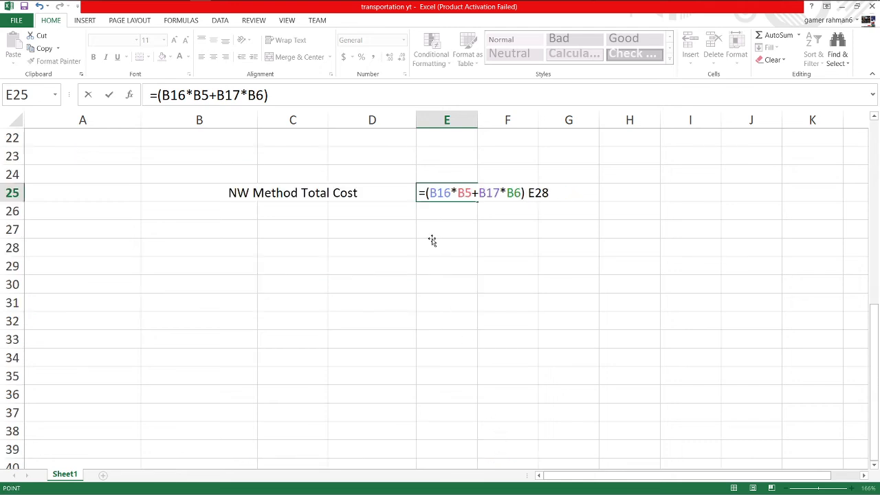
click(555, 194)
key(BackSpace)
key(BackSpace)
key(BackSpace)
key(BackSpace)
key(BackSpace)
key(BackSpace)
key(BackSpace)
key(BackSpace)
key(BackSpace)
key(BackSpace)
key(BackSpace)
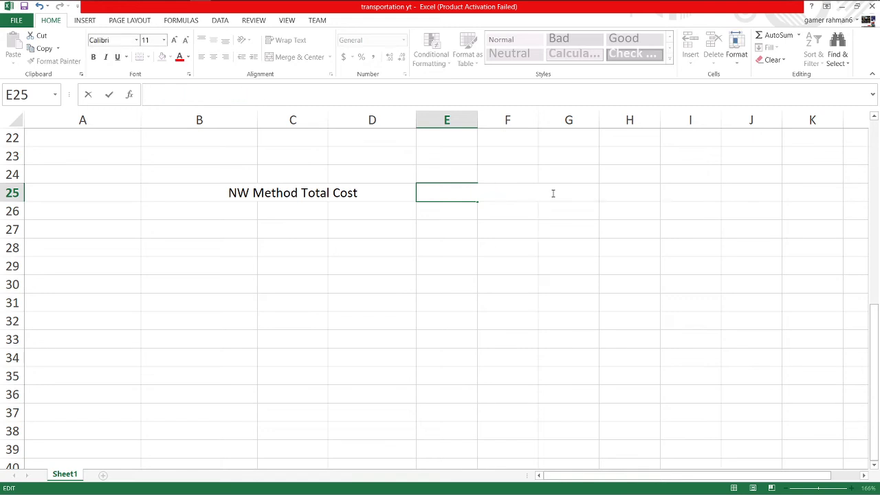
click(385, 251)
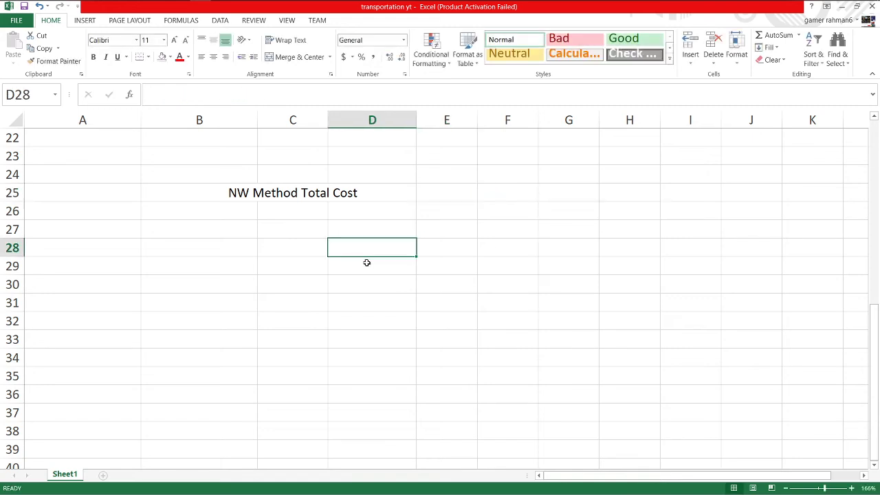
- Scroll the sheet and select the Supply values to check their sum
click(423, 193)
scroll(370, 293, up, 2)
scroll(370, 293, up, 3)
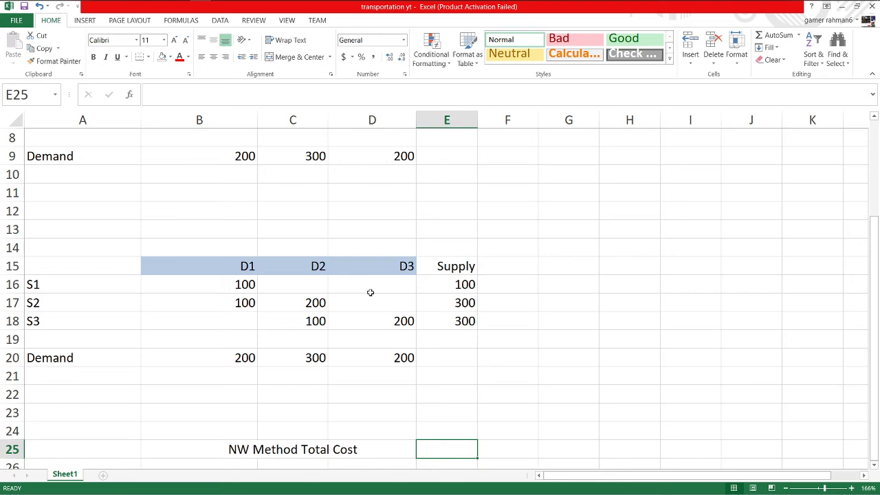
scroll(370, 293, down, 5)
scroll(371, 293, up, 5)
scroll(51, 340, up, 3)
scroll(53, 340, down, 3)
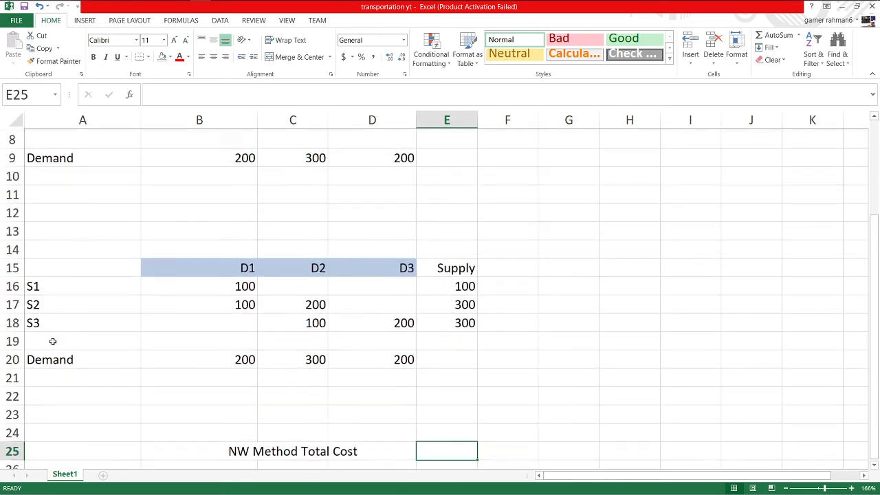
scroll(52, 342, up, 3)
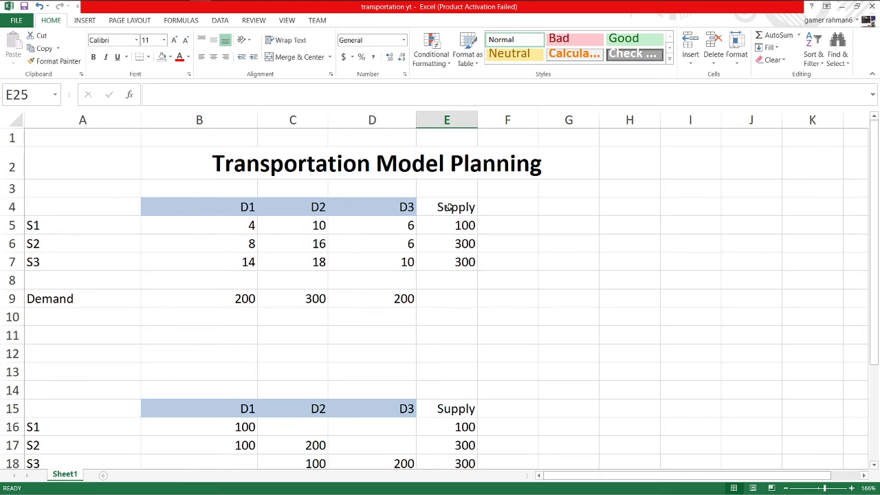
drag(440, 200, 454, 264)
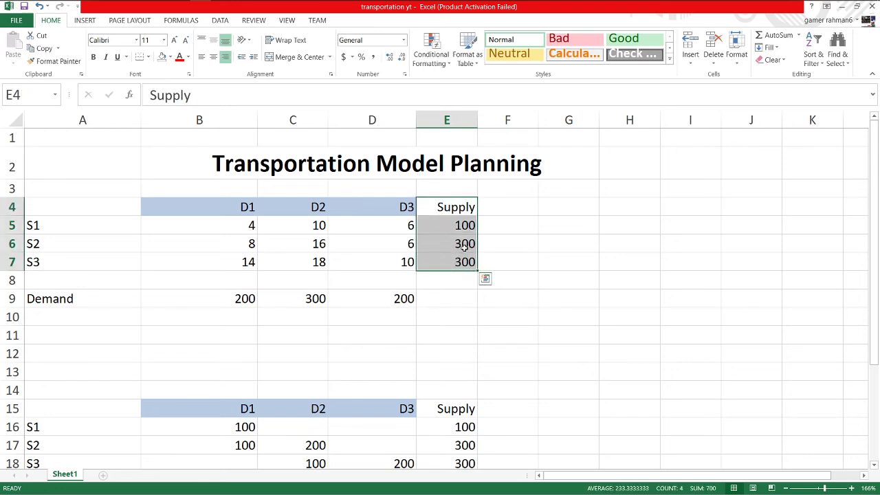
click(462, 282)
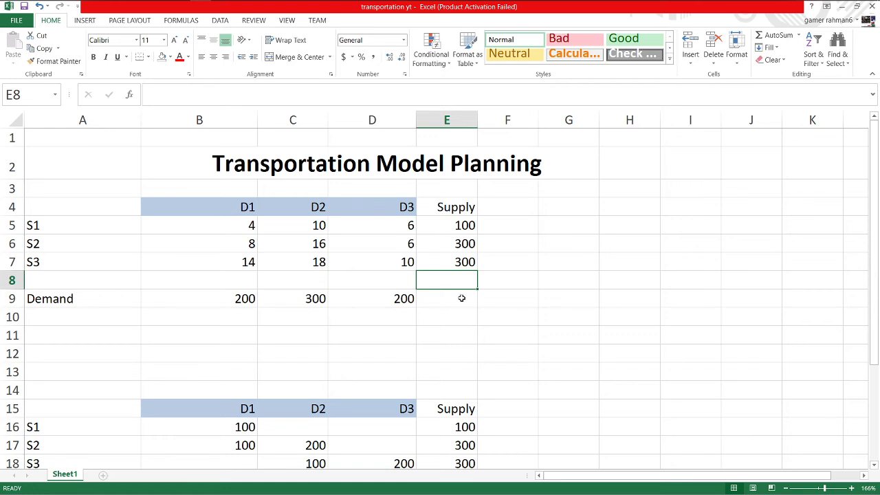
click(461, 298)
click(464, 282)
click(439, 301)
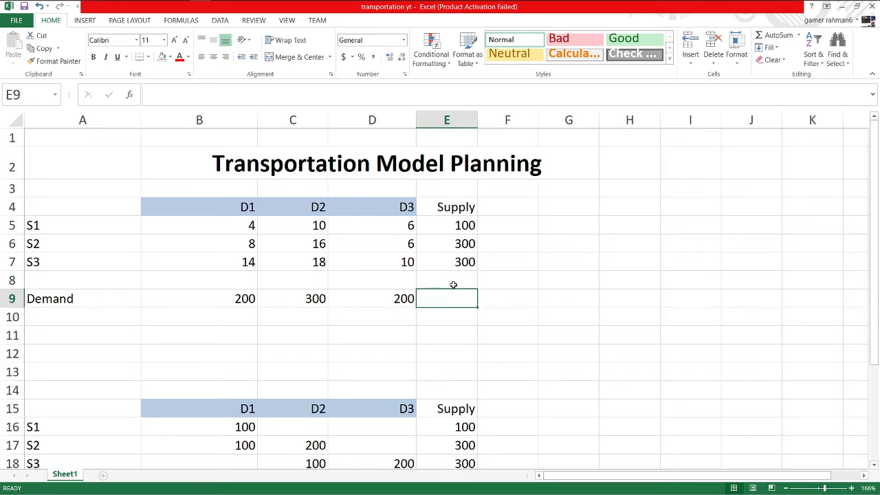
- Total the Supply column in E8 with =SUM(E5,E6,E7), giving 700
click(453, 285)
click(469, 226)
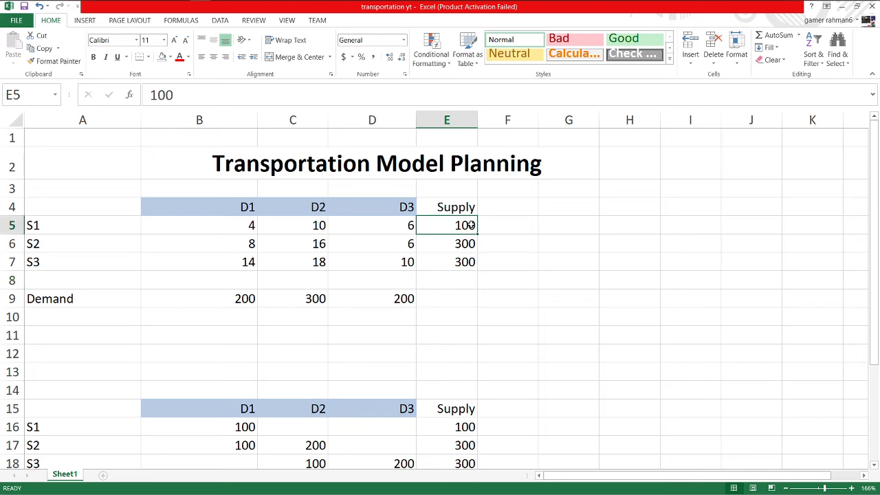
click(452, 279)
text(=s)
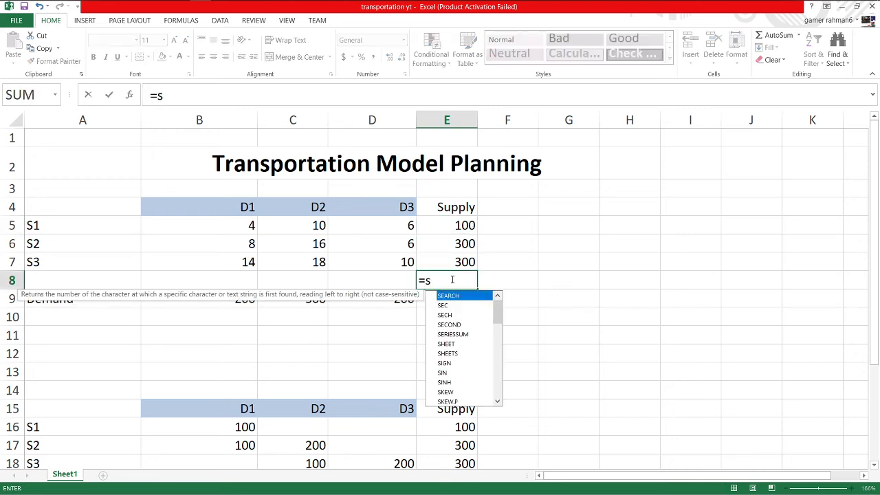
text(um()
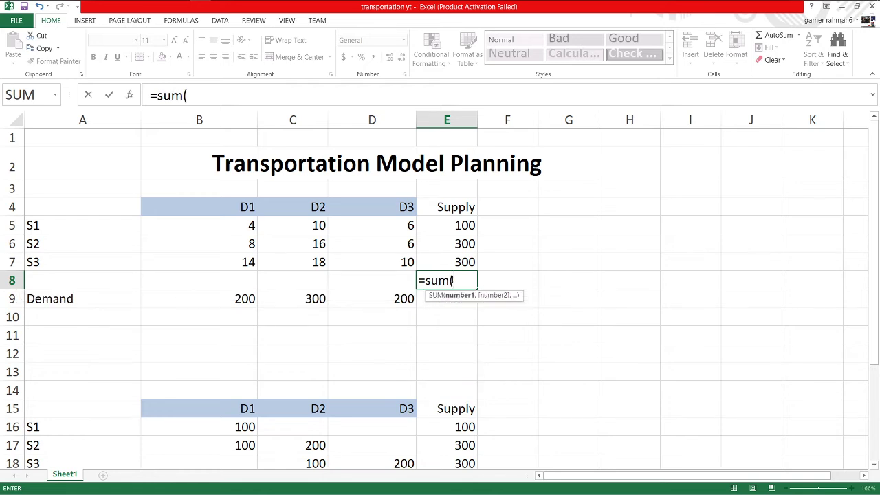
click(473, 226)
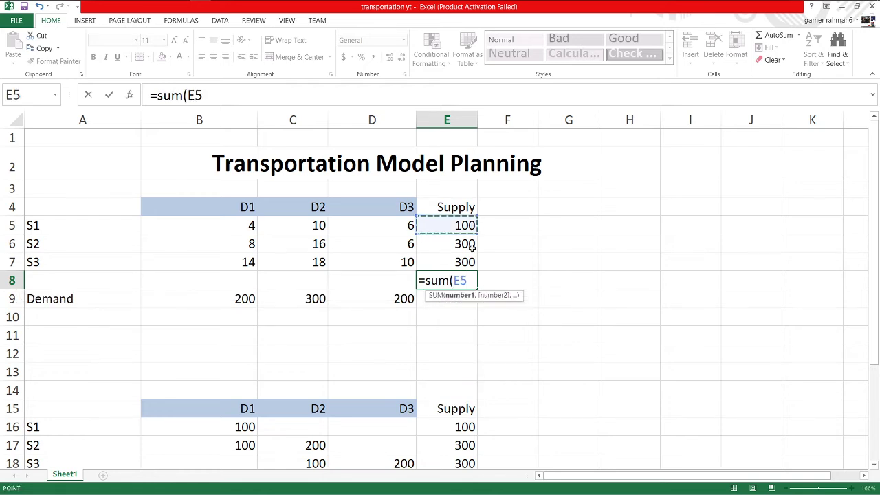
click(472, 245)
click(468, 227)
text(,)
click(472, 244)
text(,)
click(473, 262)
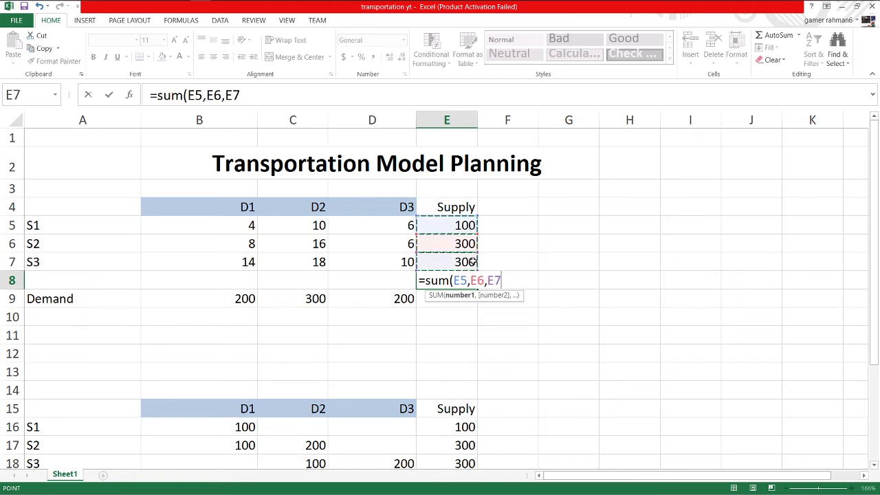
text())
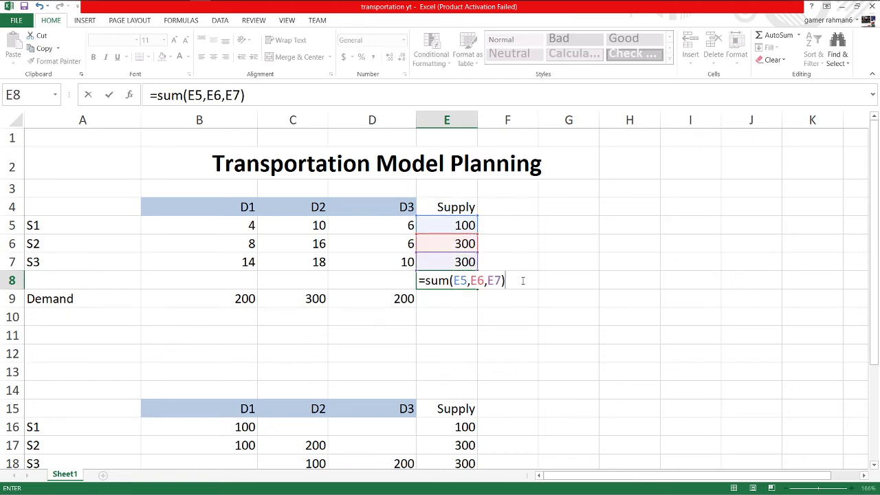
click(555, 276)
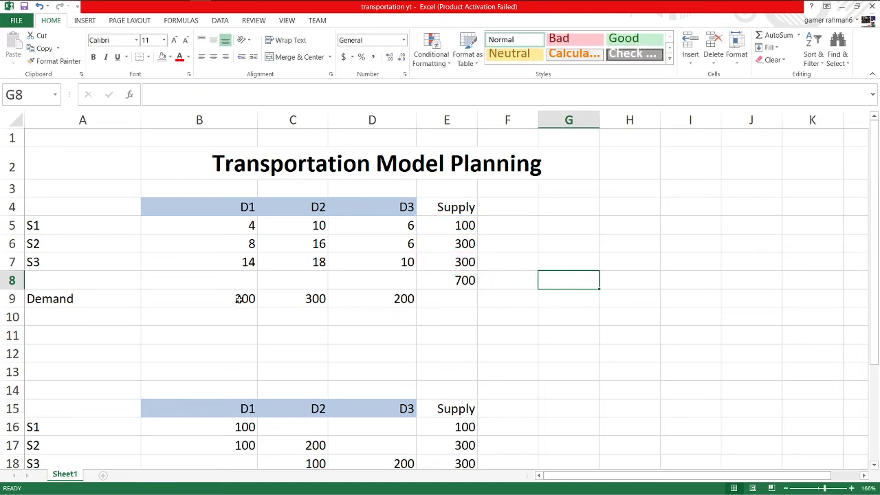
- Enter =SUM(B9,C9,D9) in E9 so the Demand total shows 700
click(451, 300)
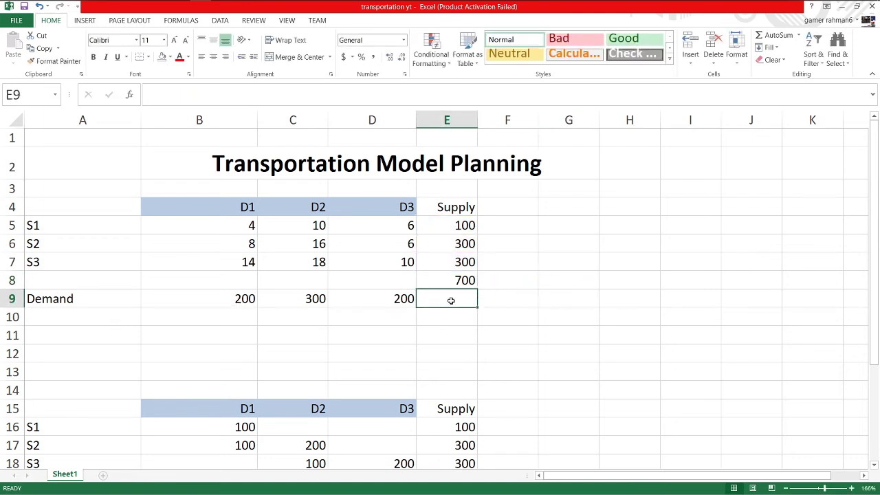
text(=su)
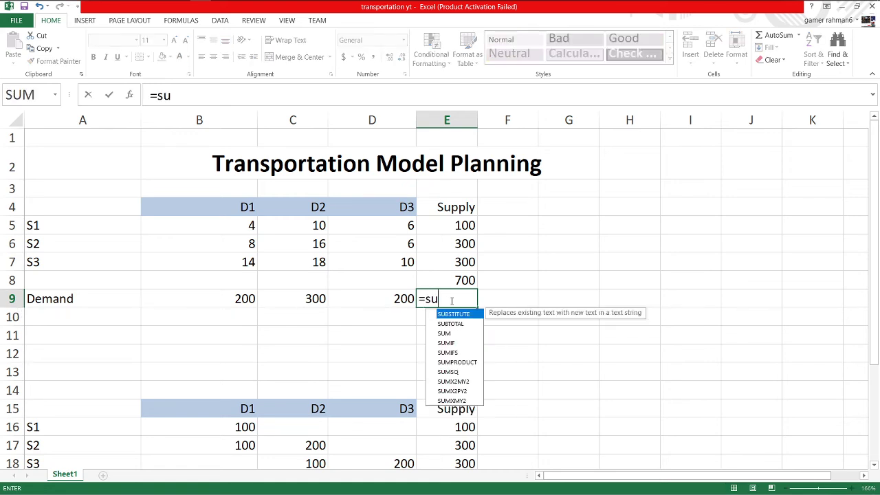
text(m()
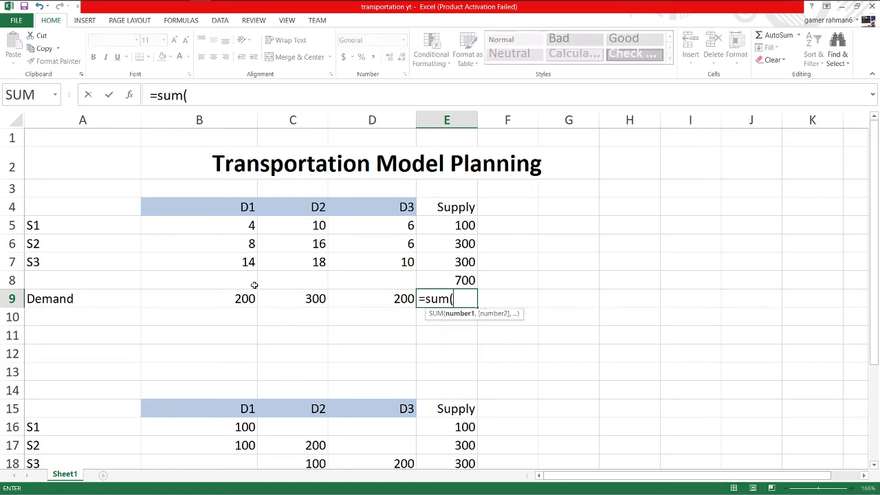
click(252, 299)
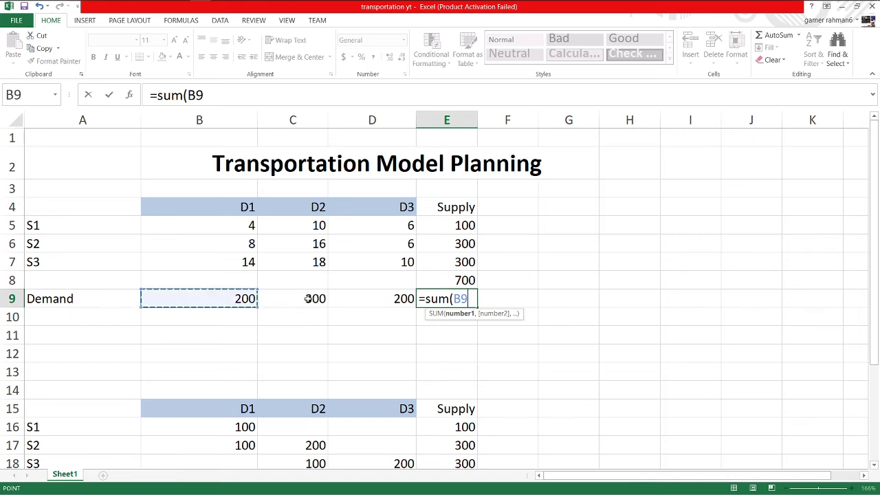
text(,)
click(312, 297)
text(,)
click(353, 299)
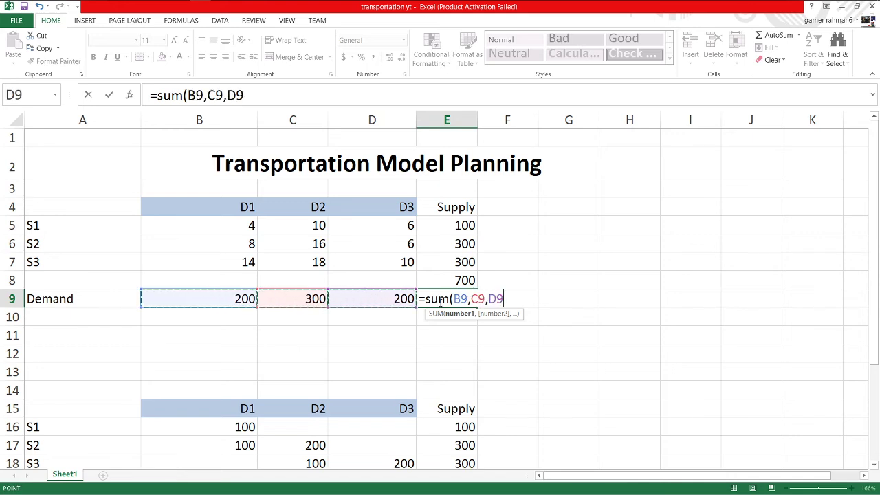
text())
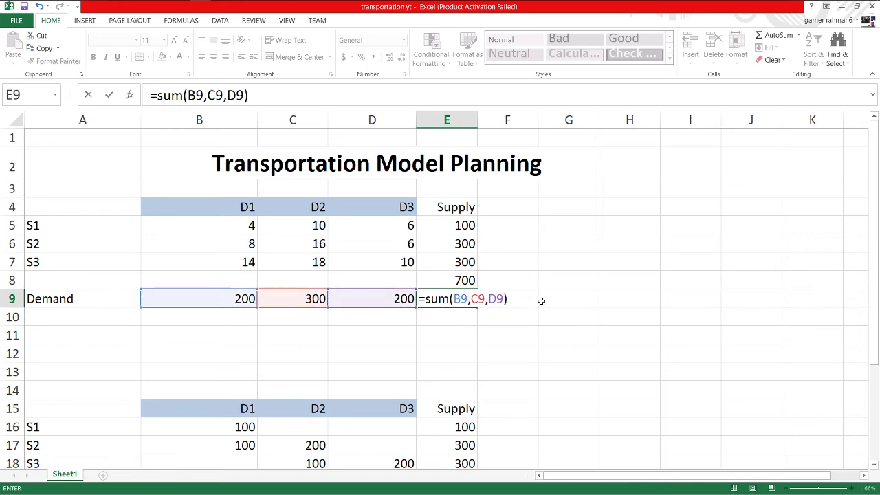
click(574, 295)
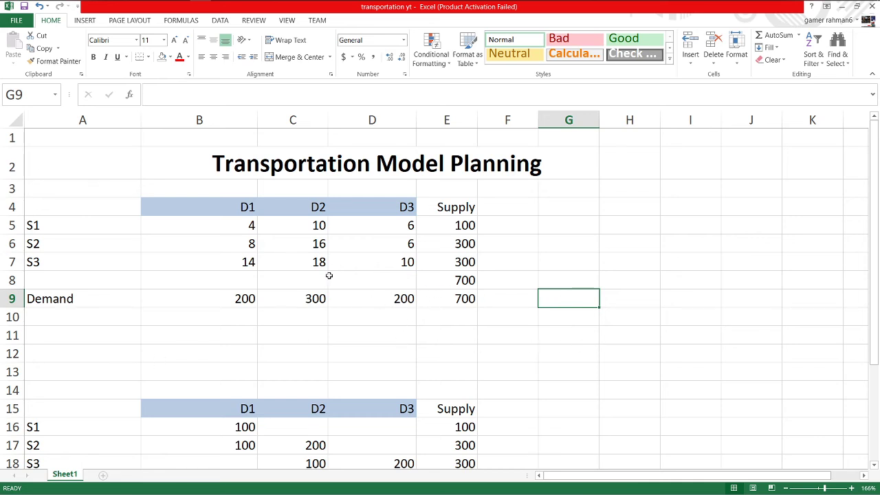
scroll(328, 275, down, 3)
- Type the heading 'NW Corner Method' into cell A13
click(240, 286)
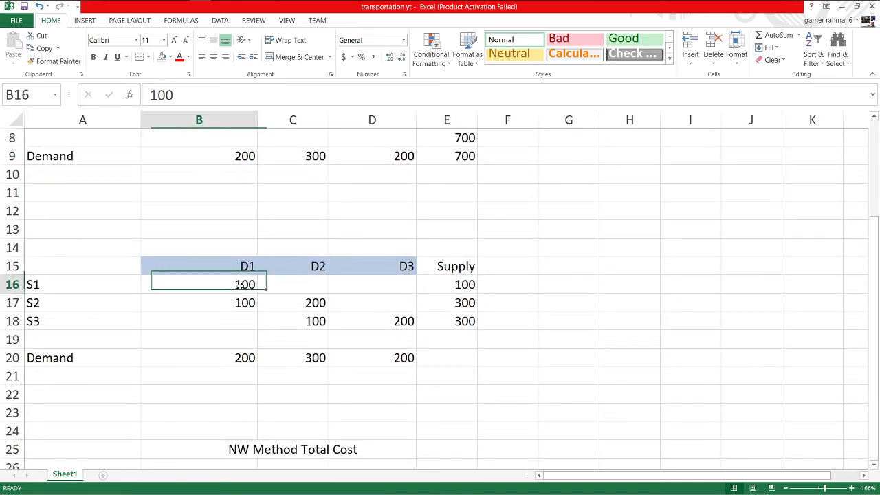
click(245, 305)
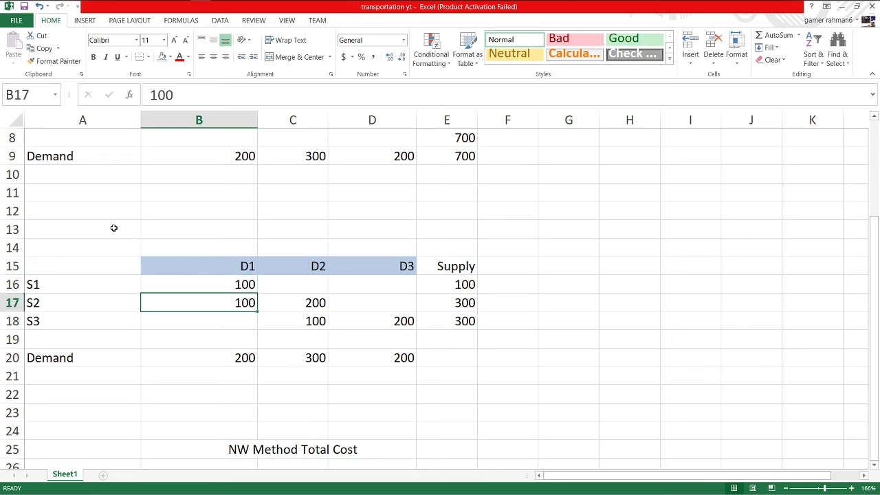
click(64, 222)
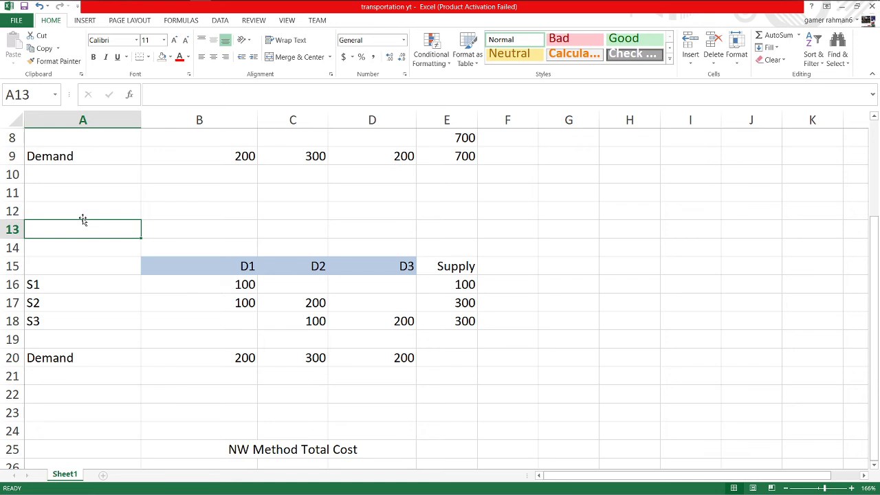
text(N)
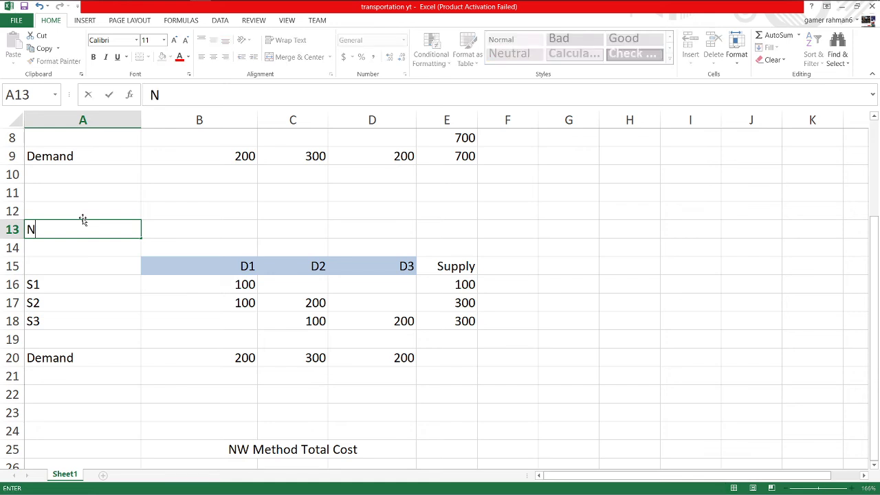
text(W Corn)
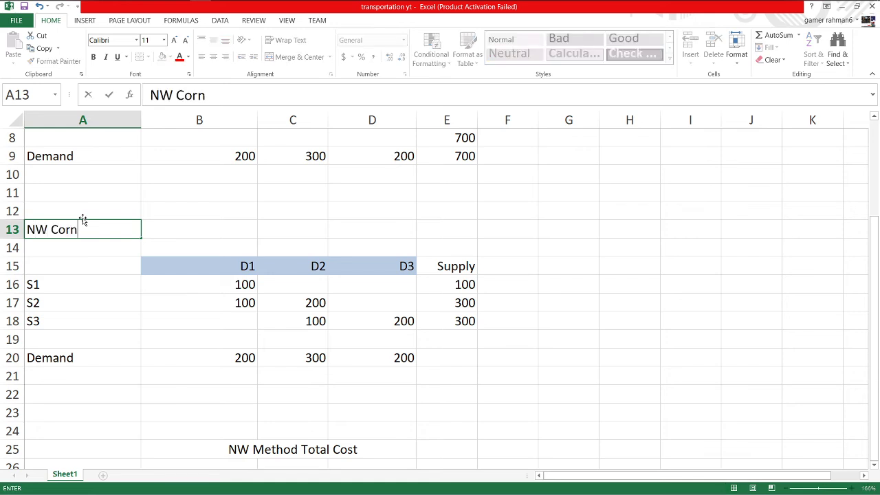
text(er Met)
text(hod)
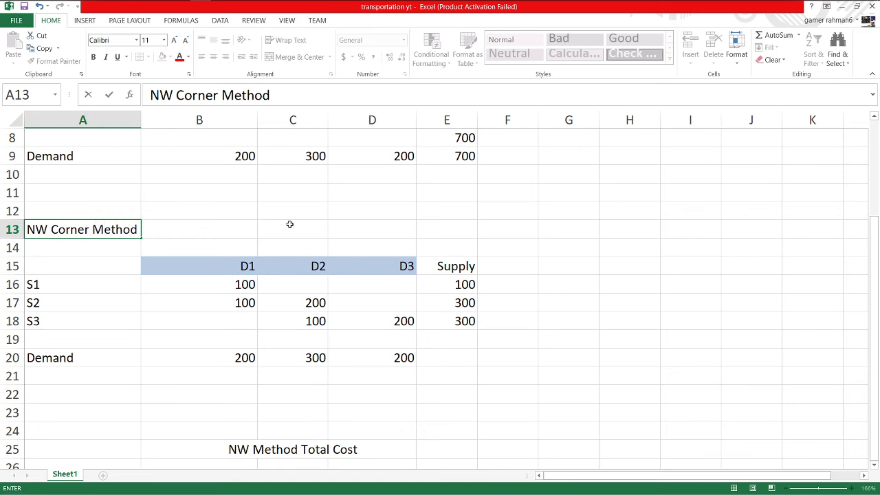
click(291, 224)
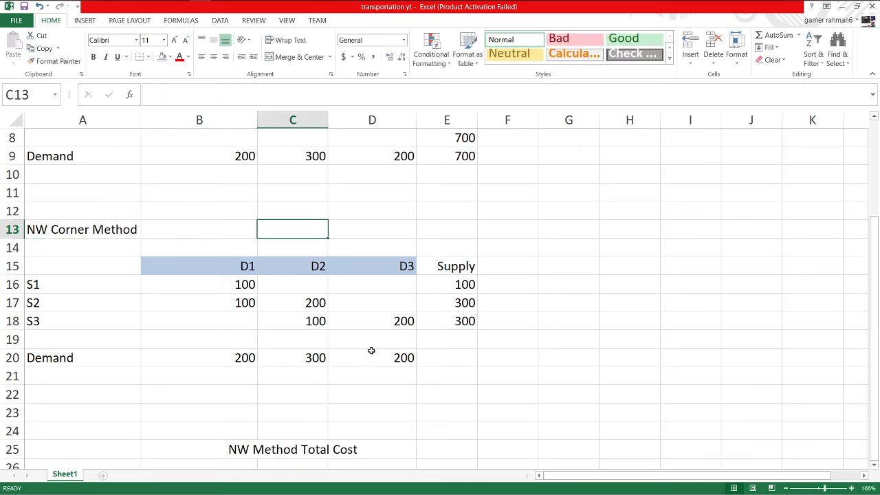
- Review the B16–C18 allocations and select total cost cell E25
click(319, 304)
click(313, 321)
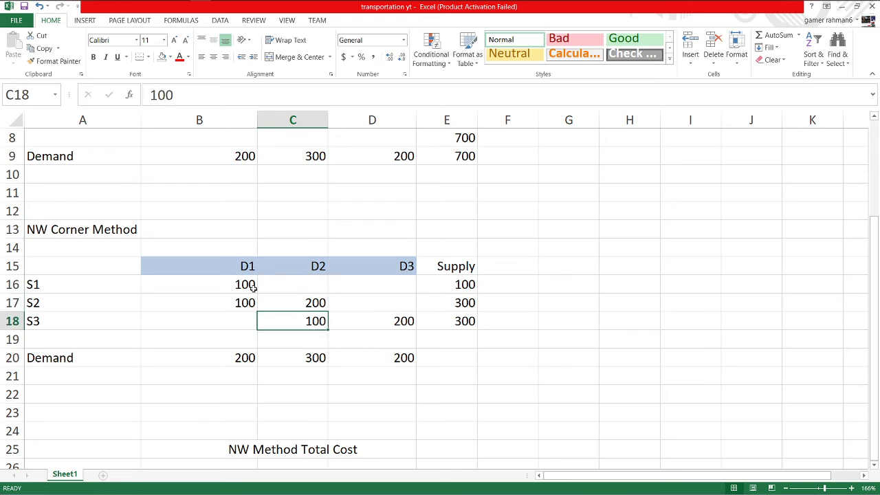
click(250, 284)
click(251, 302)
scroll(287, 293, down, 2)
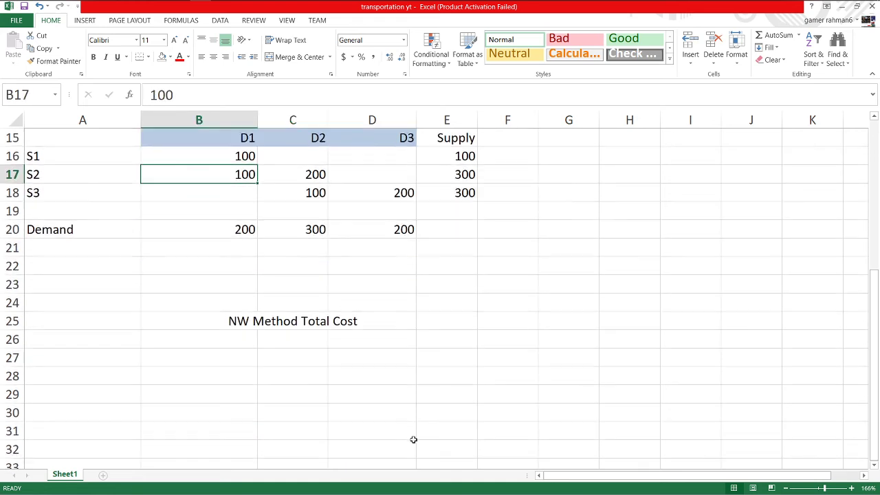
click(434, 326)
- Start the E25 formula with =100*4+100*8, checking the unit costs above
text(=)
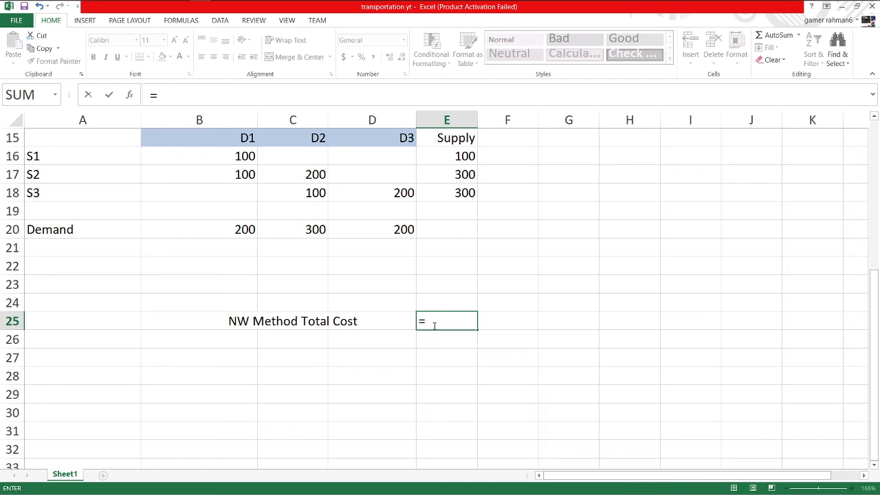
text(1)
text(00*)
text(4+)
scroll(435, 324, up, 2)
scroll(435, 325, up, 3)
scroll(434, 325, down, 2)
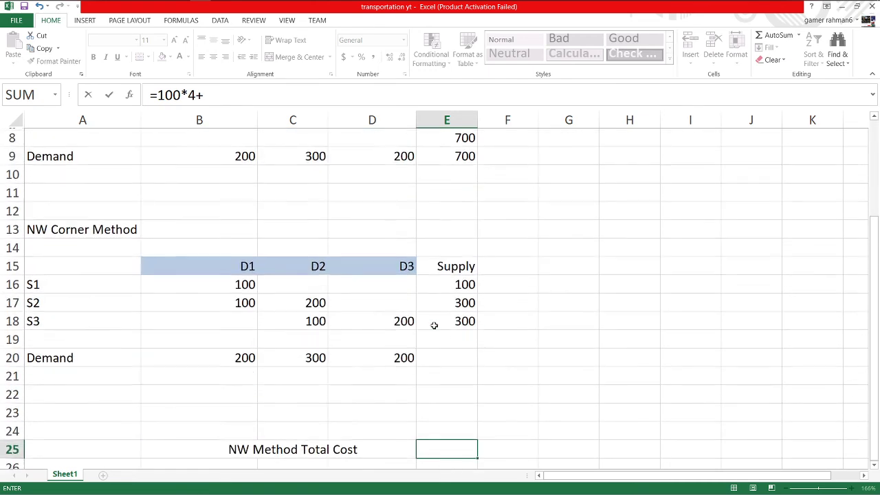
scroll(434, 326, up, 3)
scroll(434, 326, up, 3)
scroll(434, 325, down, 3)
scroll(434, 325, down, 5)
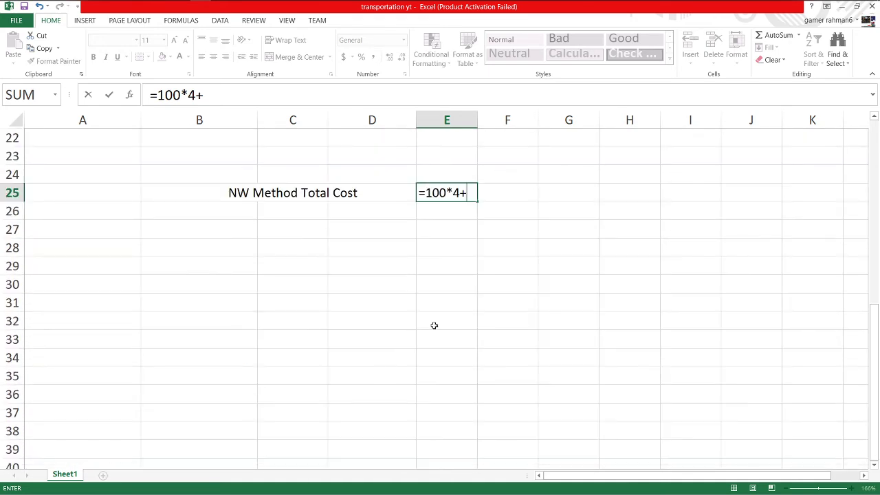
scroll(435, 326, up, 2)
text(1)
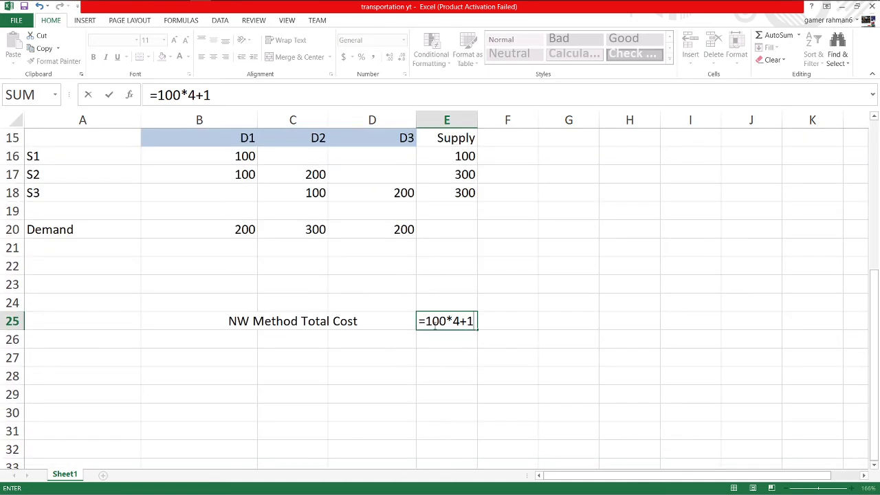
text(00)
text(*)
text(8+)
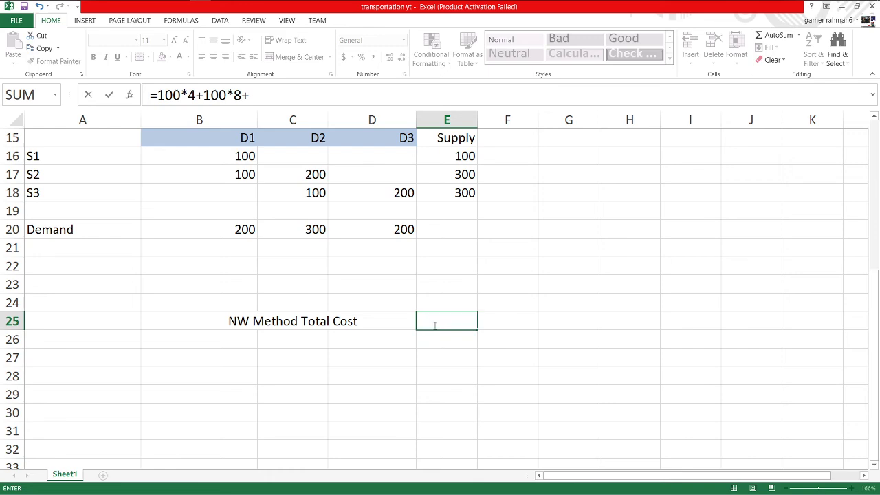
scroll(434, 326, up, 2)
scroll(434, 325, up, 3)
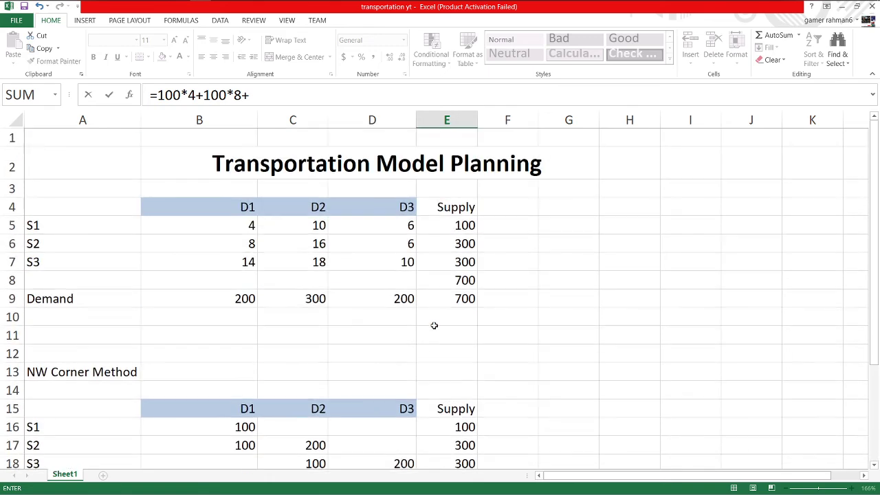
scroll(434, 326, down, 2)
scroll(434, 325, up, 1)
scroll(434, 325, up, 1)
scroll(434, 325, down, 5)
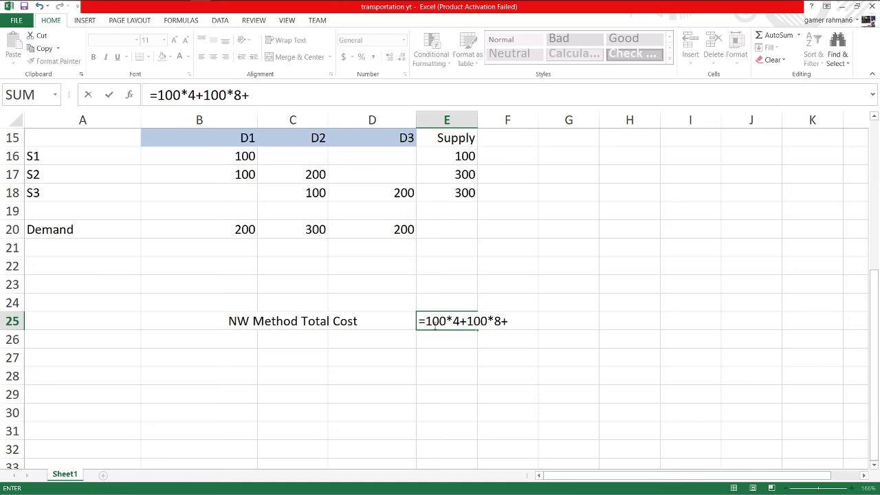
- Complete it with +200*16+100*18+200*10 and commit, giving 8200
text(200)
text(*16)
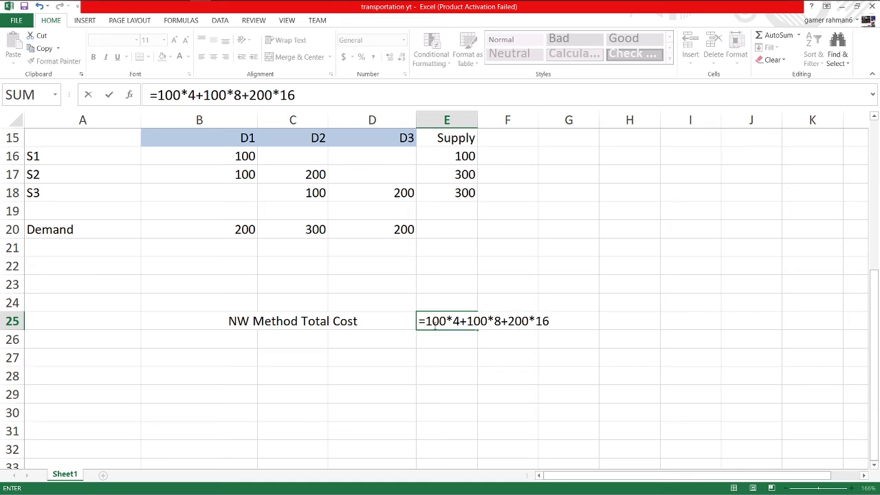
text(+)
text(100*)
scroll(435, 326, up, 2)
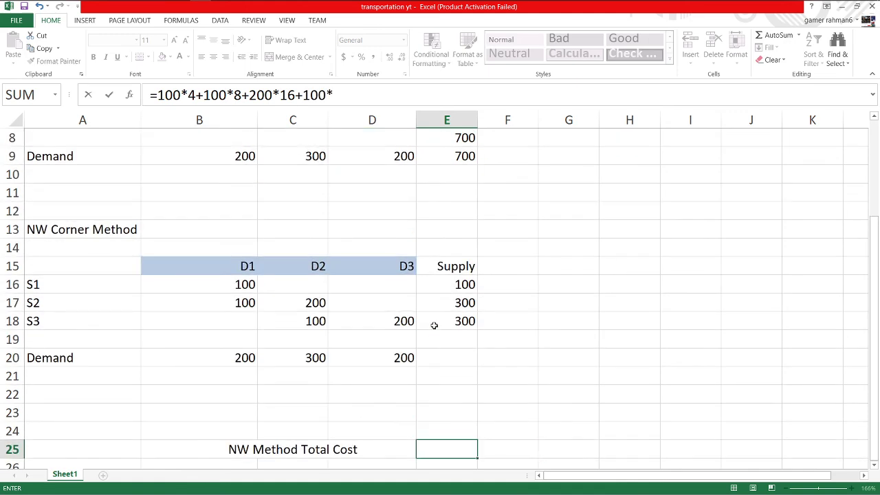
scroll(434, 325, up, 3)
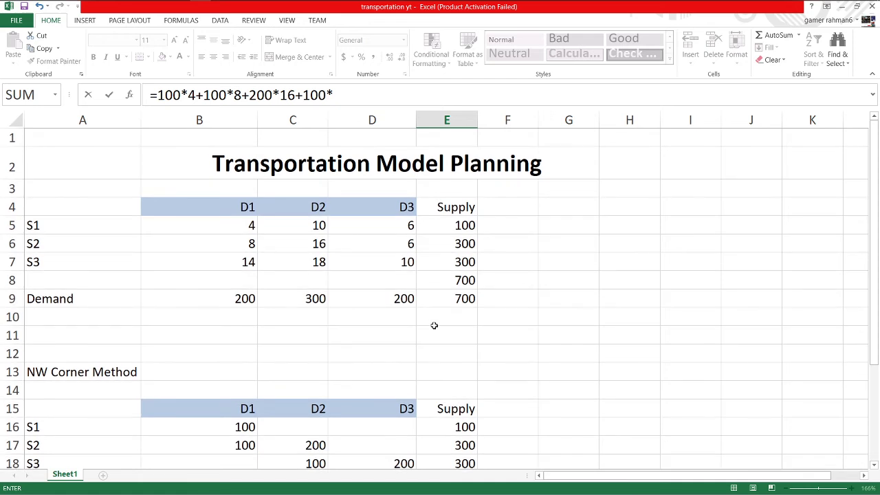
scroll(434, 325, down, 5)
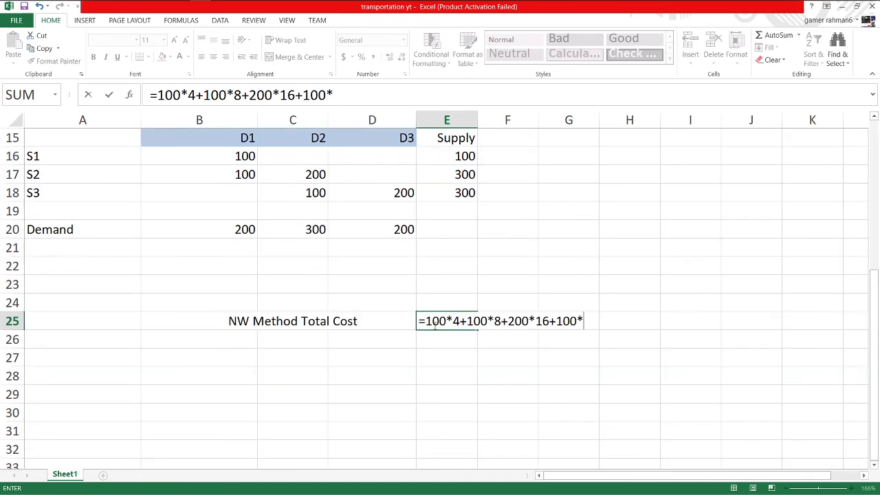
text(18)
text(+2)
text(00*)
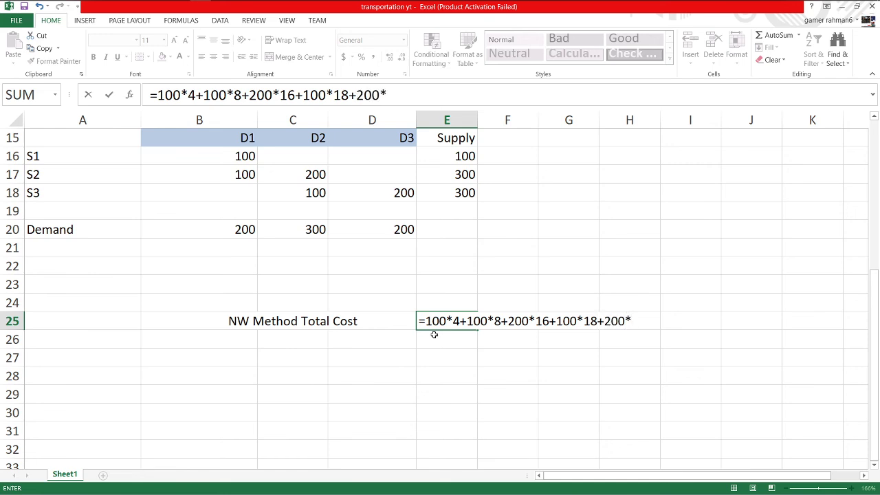
text(10)
scroll(434, 335, up, 5)
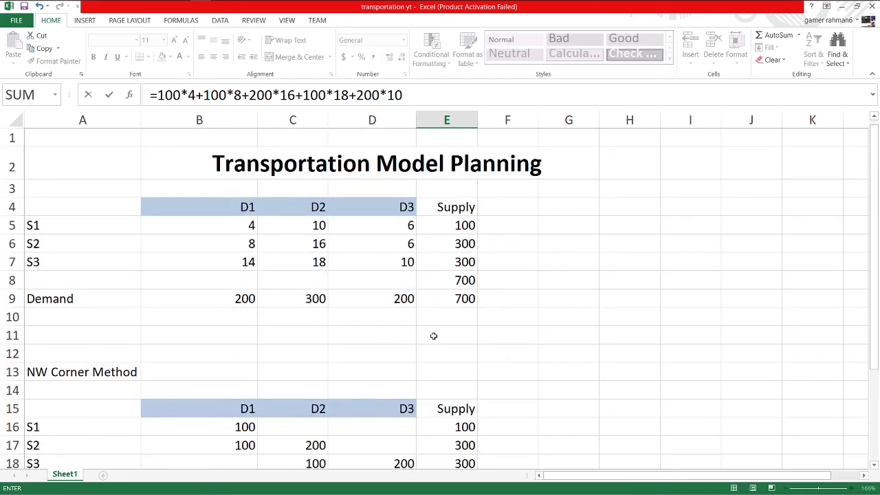
click(399, 263)
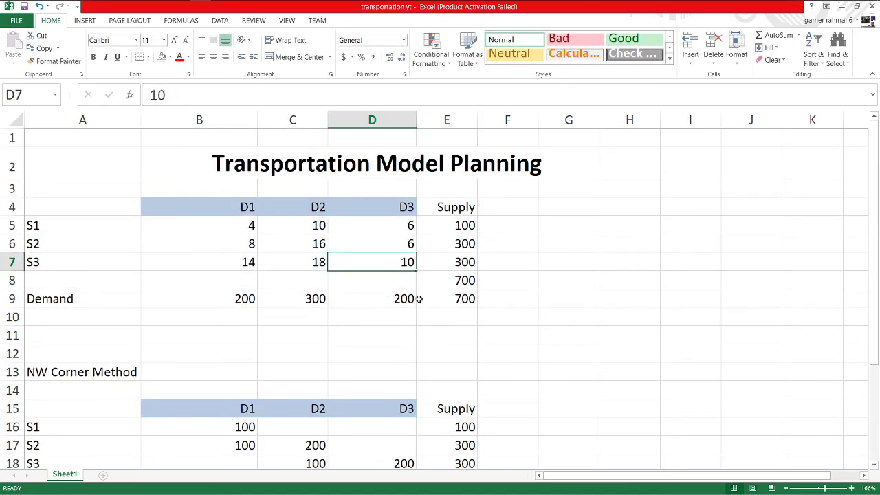
scroll(419, 299, down, 7)
scroll(420, 299, up, 2)
click(449, 321)
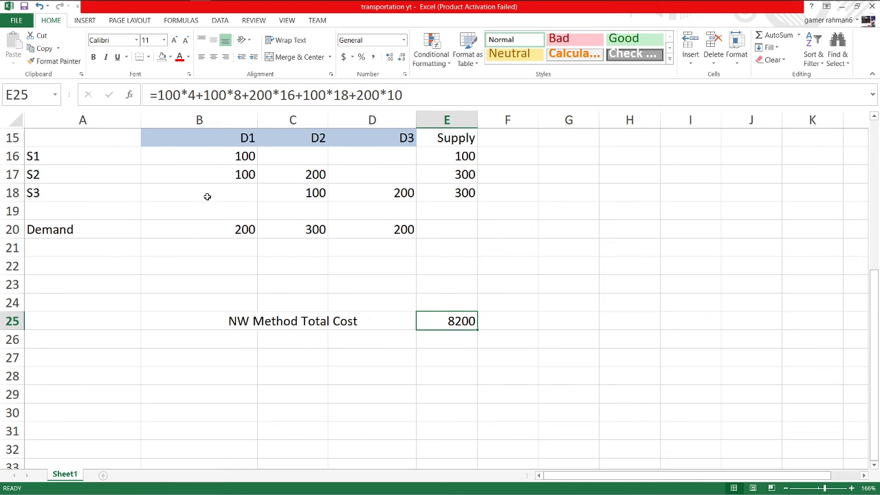
- Shade the B16:B17 allocations tan
click(182, 96)
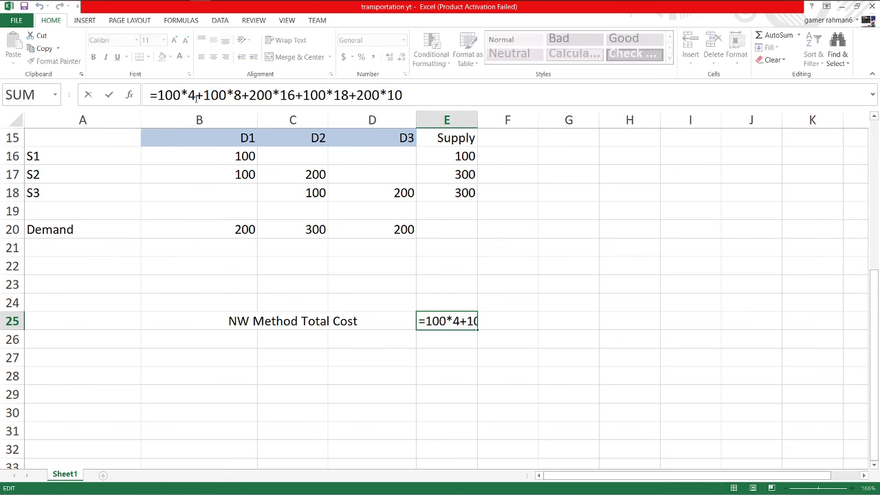
click(196, 97)
click(226, 157)
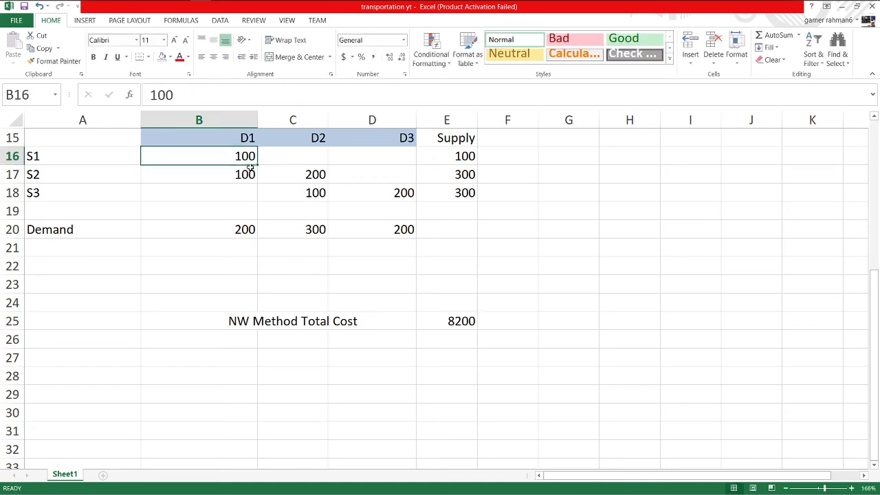
ctrl+click(253, 176)
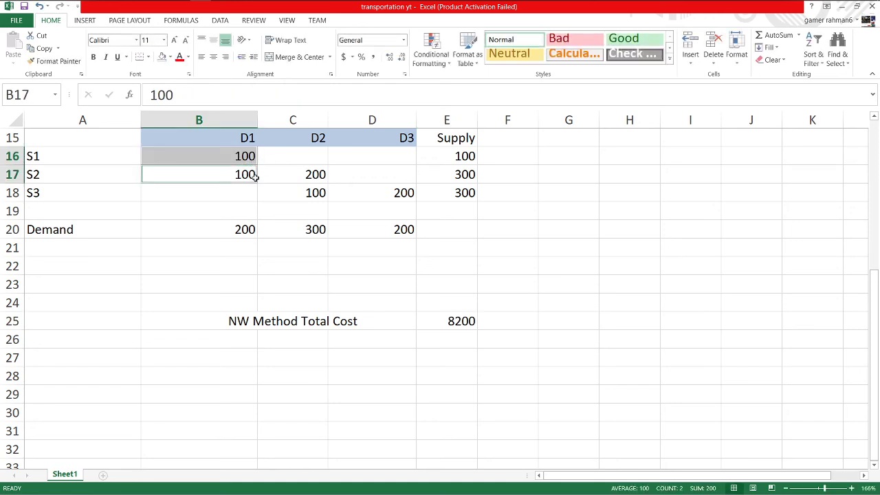
click(170, 57)
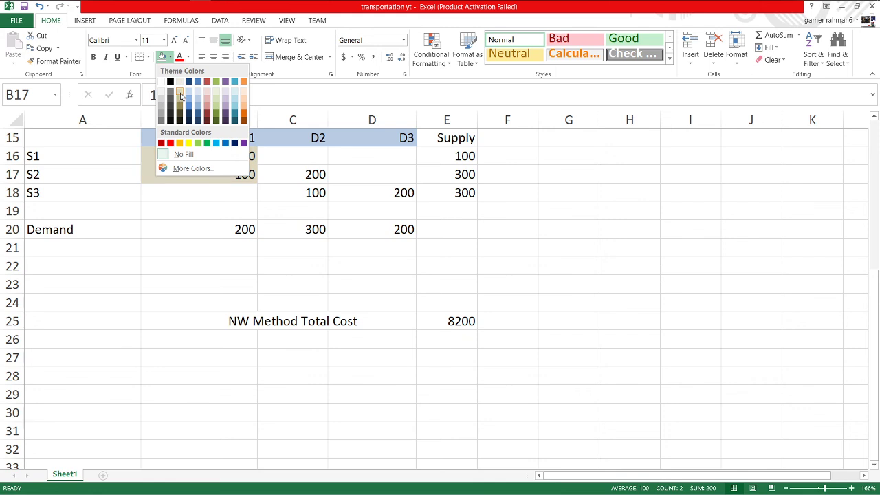
click(181, 98)
- Shade the S2 and S3 allocations under D2 (C17:C18) light red
click(306, 178)
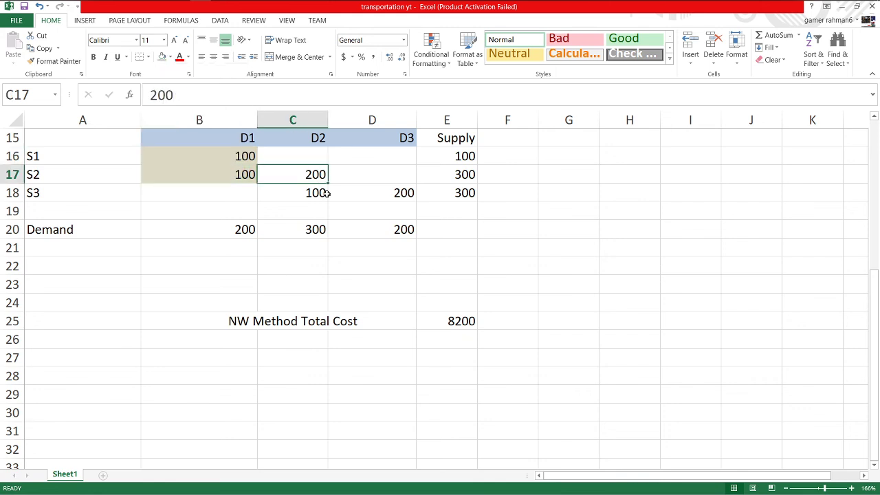
ctrl+click(320, 193)
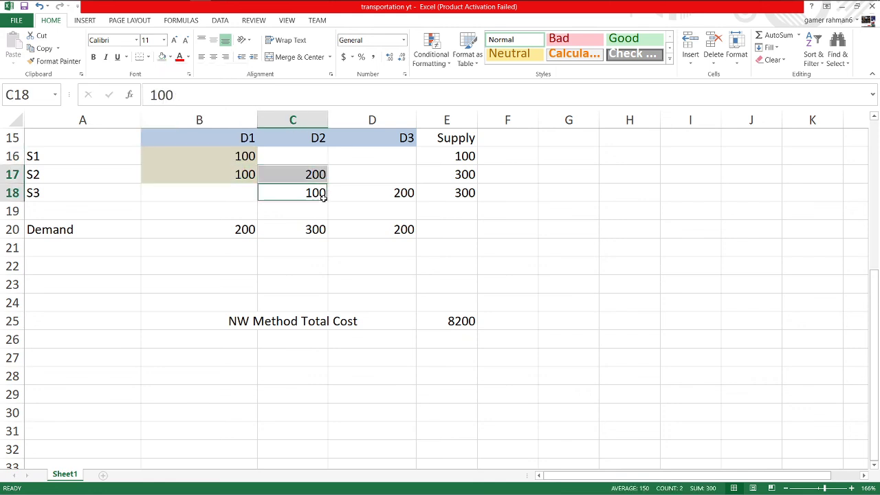
click(170, 57)
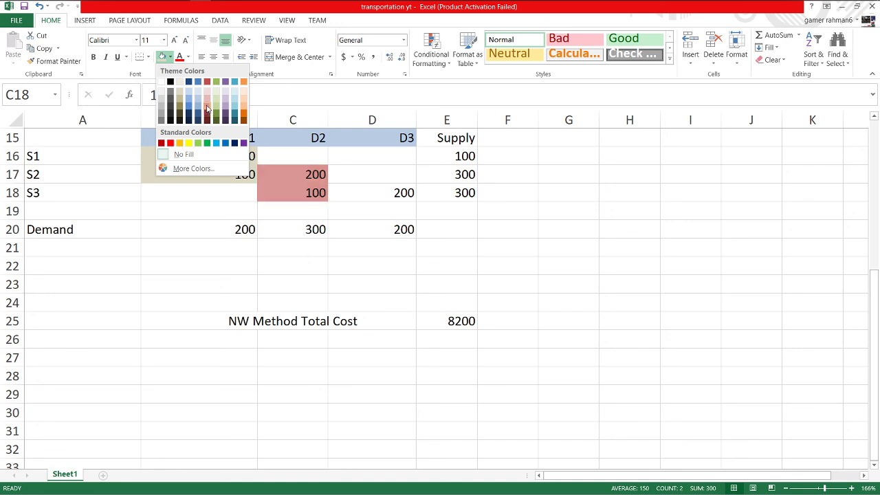
click(207, 108)
- Shade the 200 allocation in D18 light green
click(347, 178)
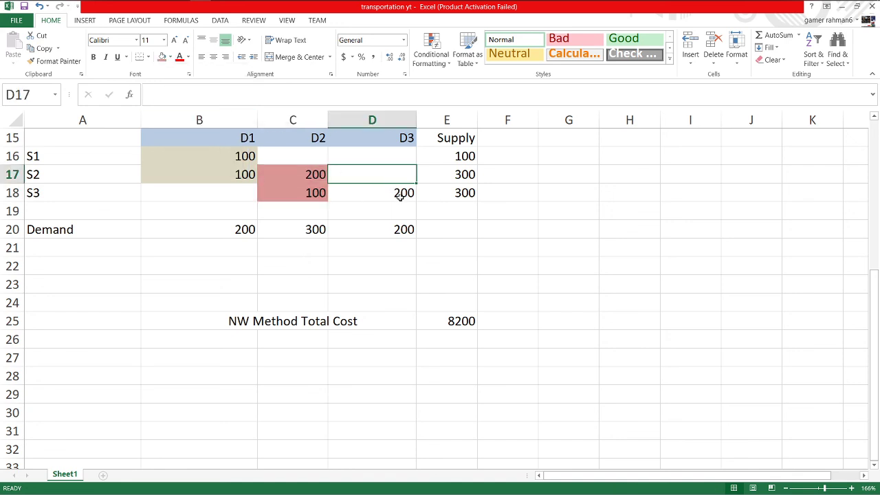
click(400, 197)
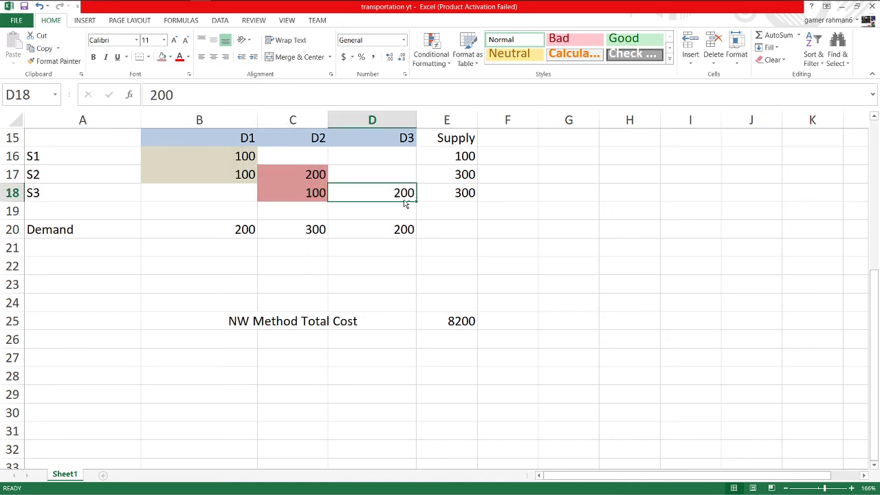
click(170, 57)
click(218, 102)
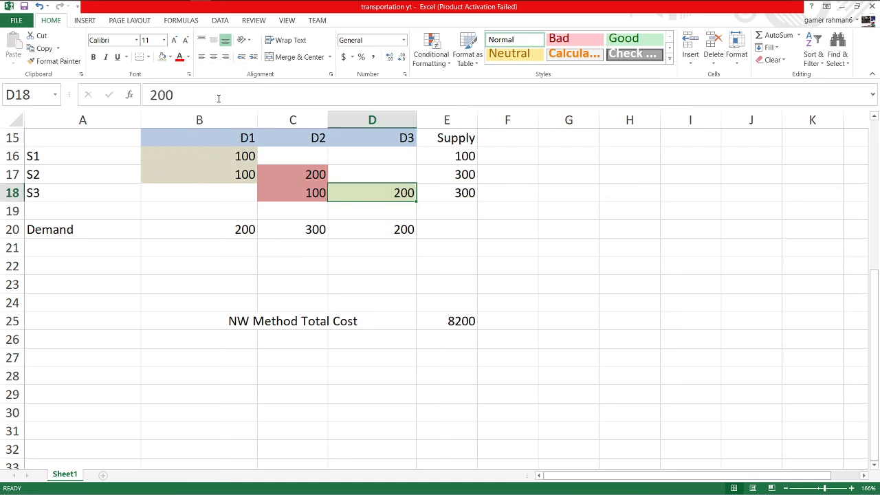
click(443, 318)
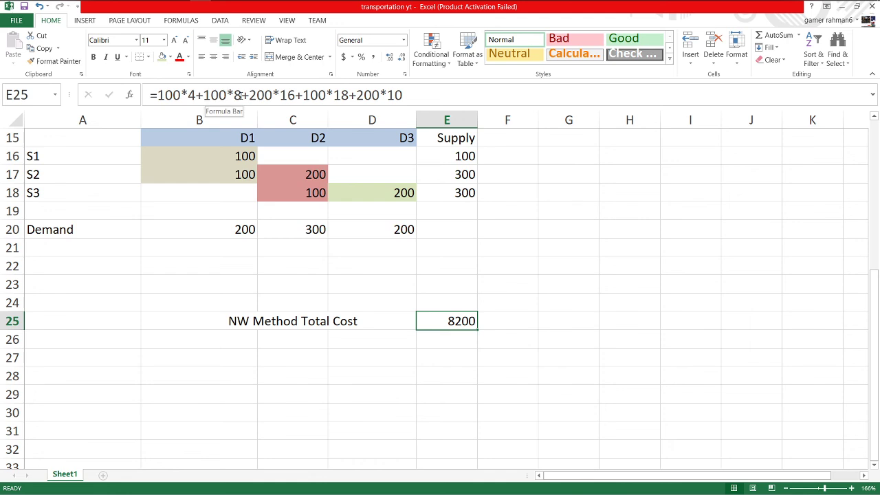
drag(242, 94, 157, 95)
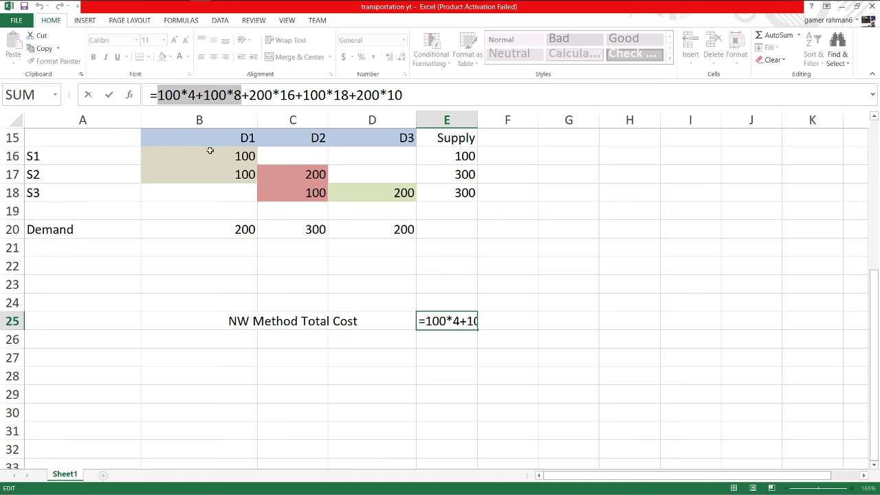
click(423, 87)
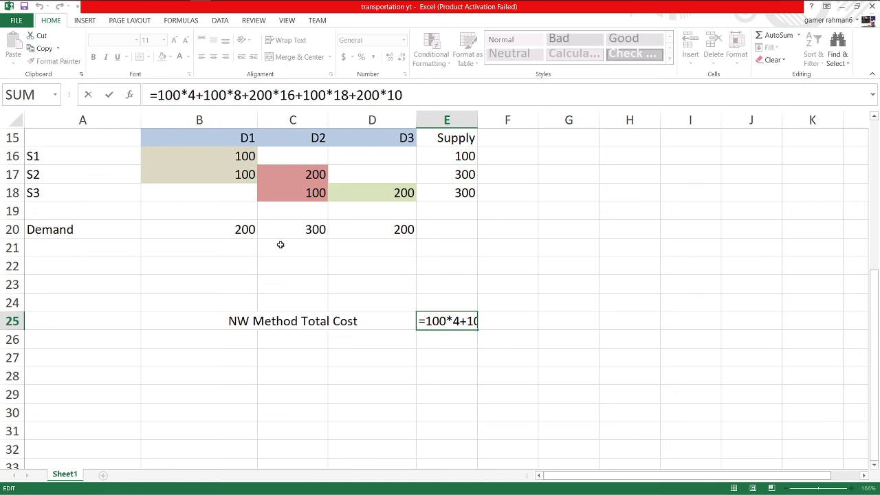
drag(879, 322, 875, 205)
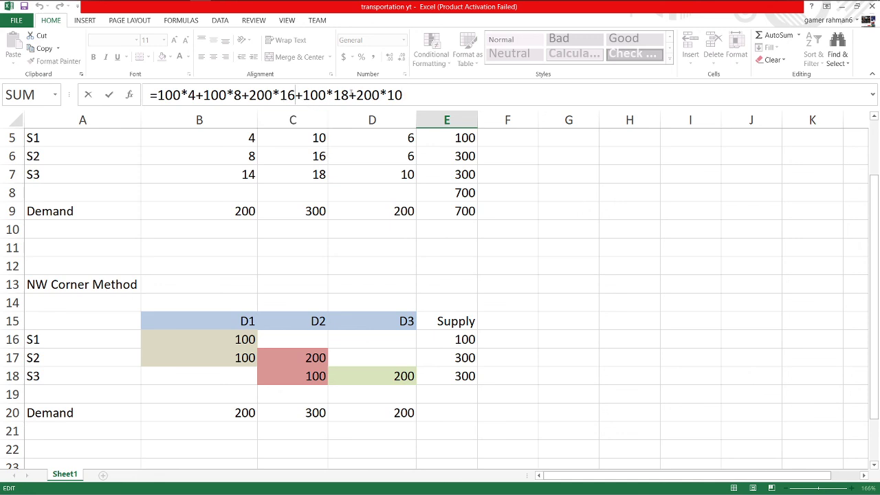
drag(349, 94, 247, 95)
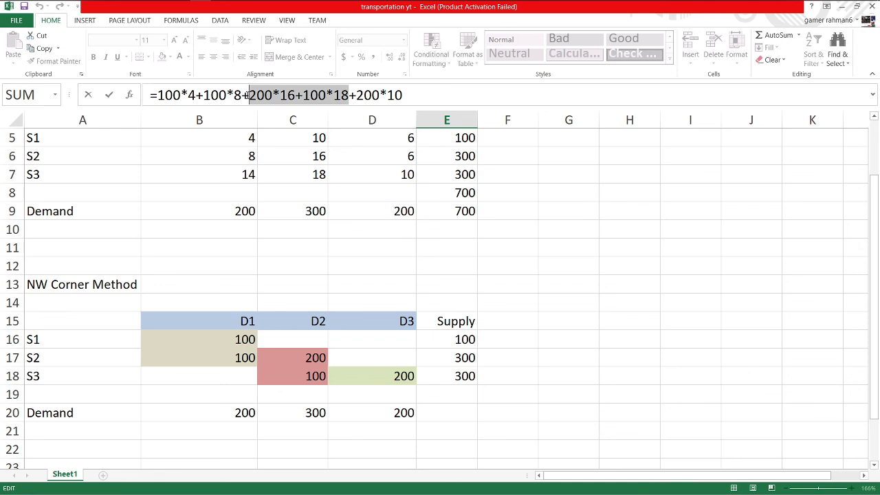
drag(418, 95, 356, 94)
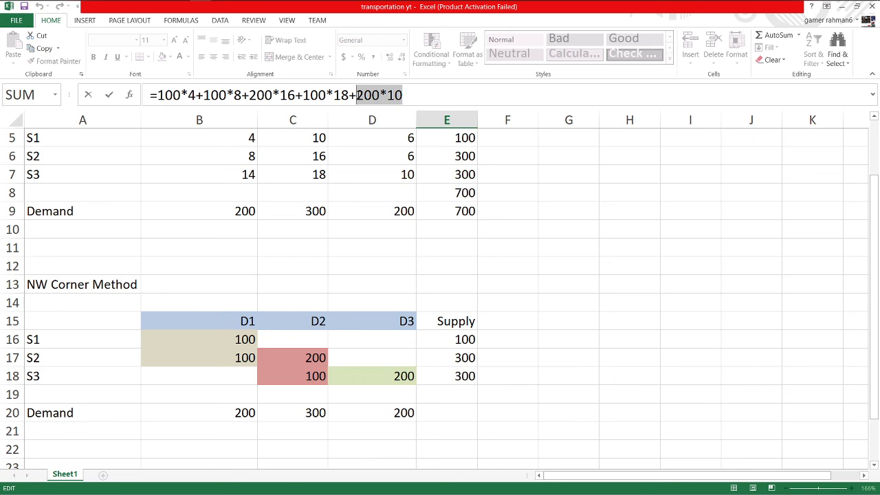
click(411, 94)
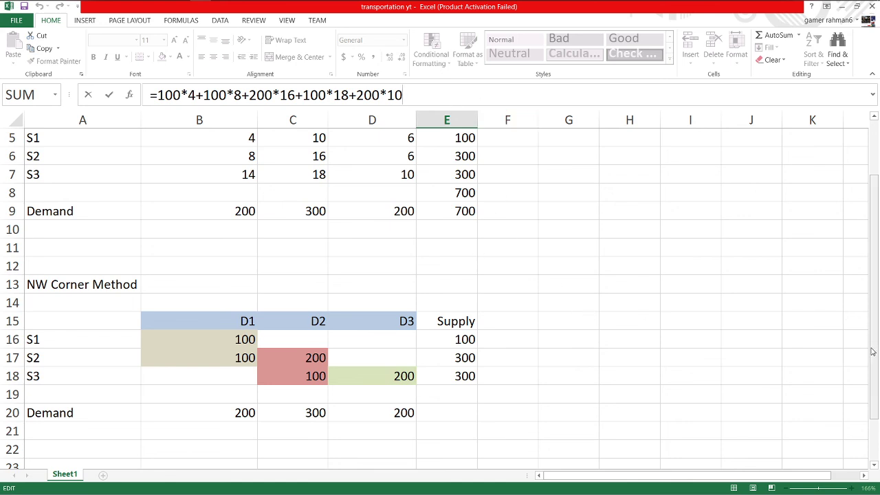
drag(878, 334, 877, 361)
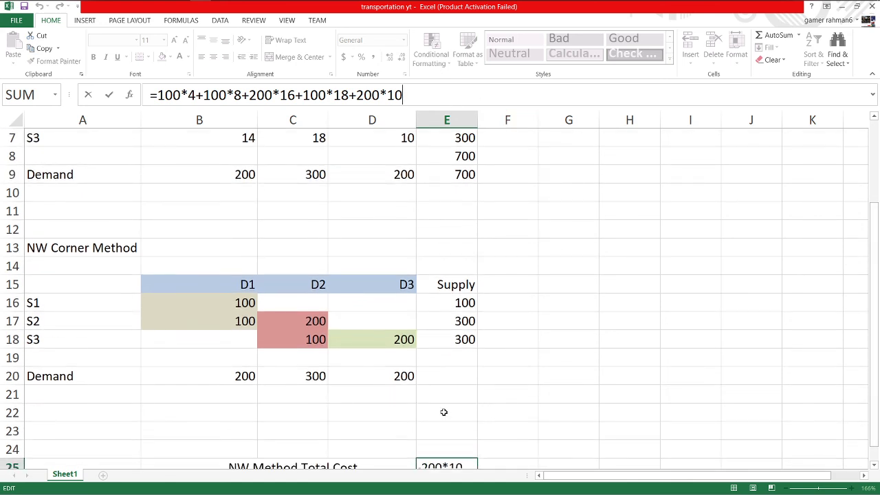
drag(878, 333, 878, 372)
click(516, 459)
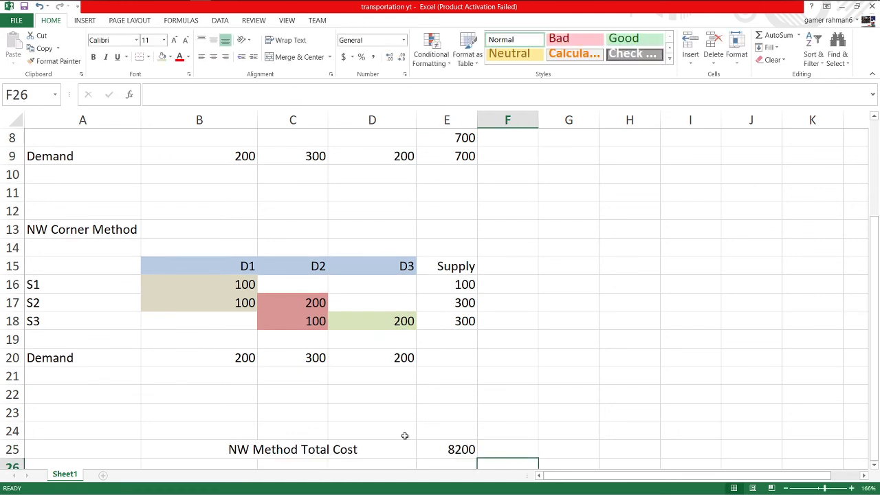
scroll(372, 413, down, 5)
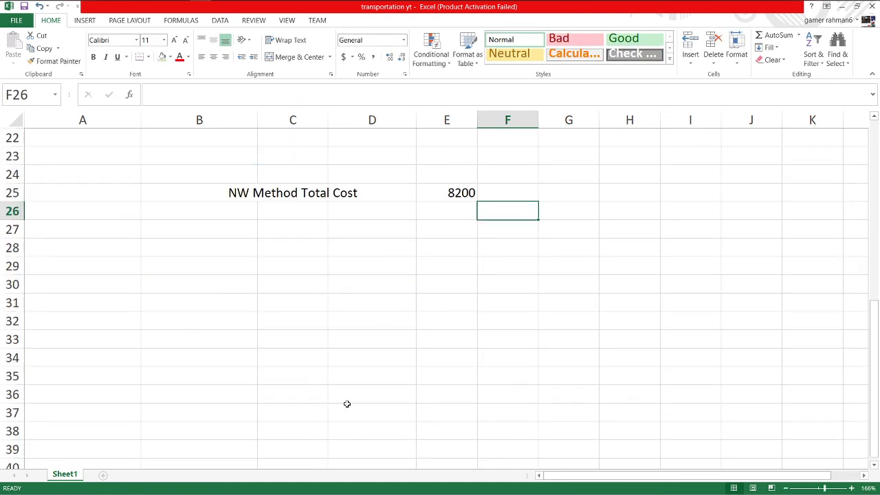
click(456, 194)
mouse_move(851, 1)
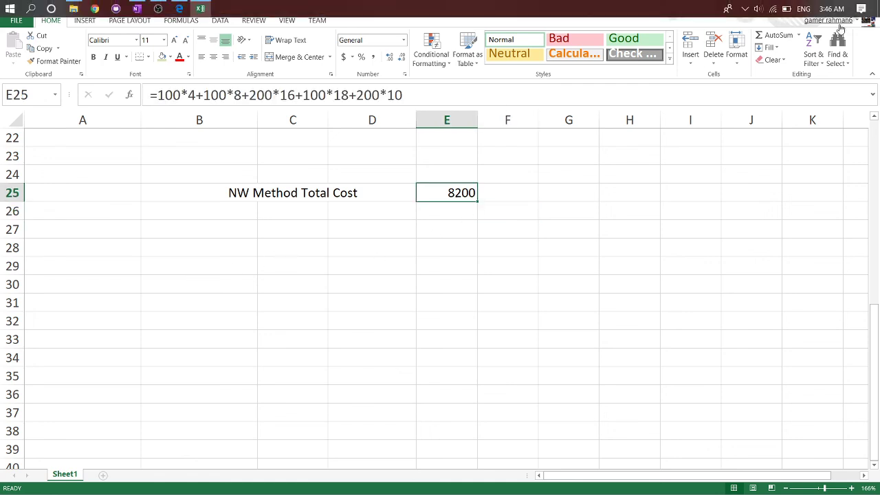
- Switch to the OneNote notes and scroll to the handwritten allocation table
click(138, 9)
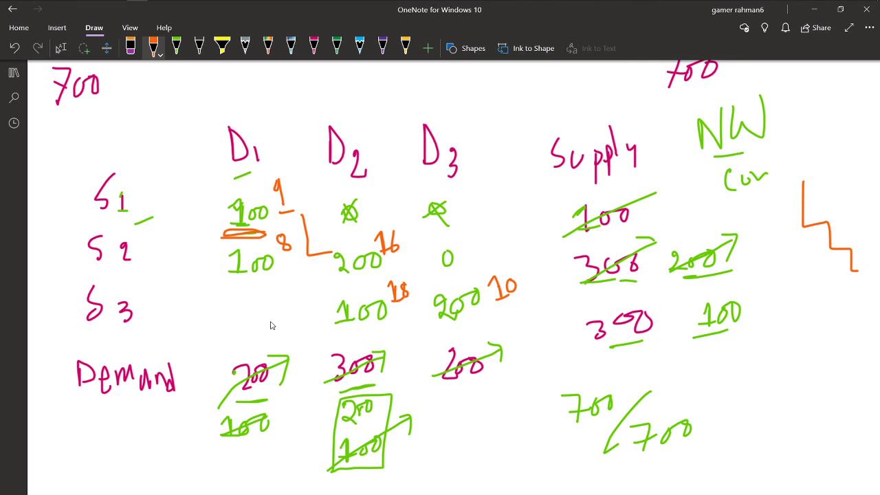
scroll(273, 325, up, 5)
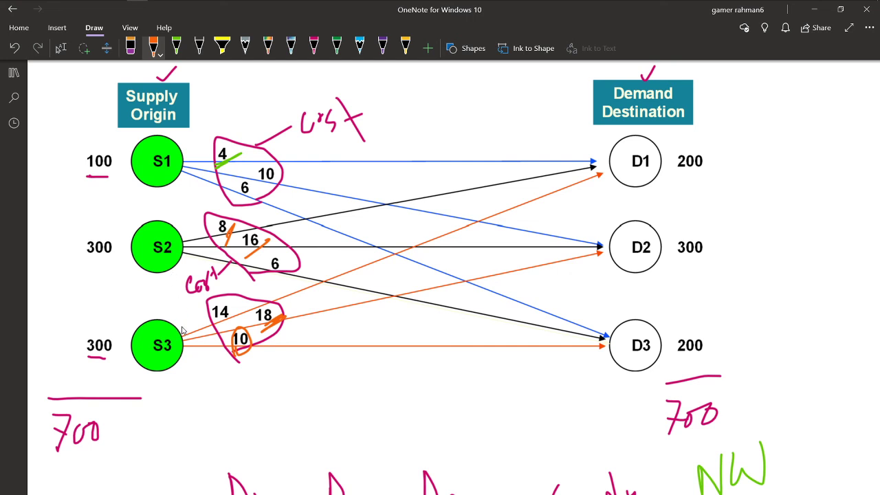
scroll(202, 282, down, 10)
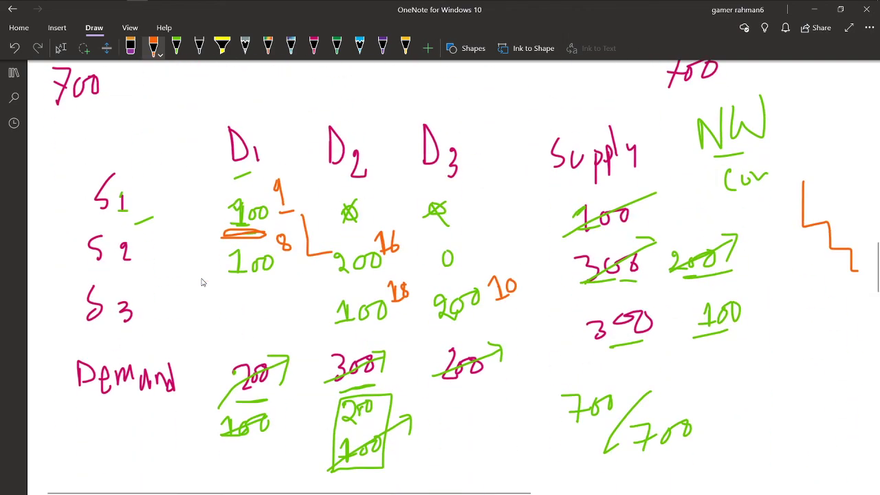
scroll(202, 282, up, 3)
scroll(202, 282, up, 3)
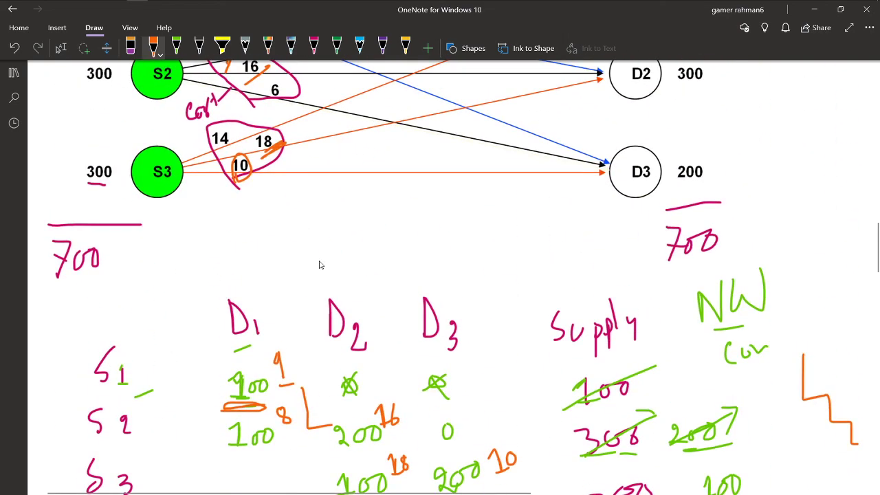
scroll(326, 245, down, 5)
- Handwrite 'total Cost!' before 8200 in orange, then return to Excel
mouse_move(424, 364)
mouse_down()
mouse_move(421, 399)
mouse_move(474, 395)
mouse_move(529, 365)
mouse_up()
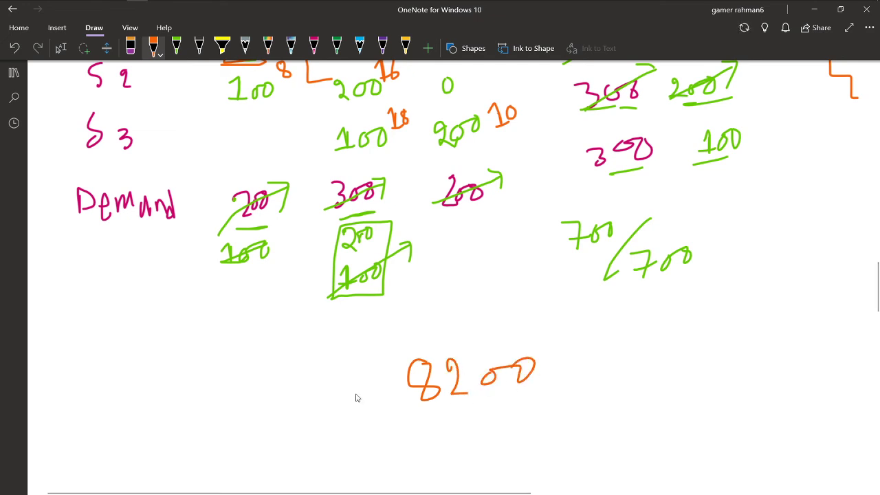
mouse_move(180, 361)
mouse_down()
mouse_move(182, 401)
mouse_move(203, 387)
mouse_move(238, 408)
mouse_move(258, 387)
mouse_move(262, 402)
mouse_up()
drag(262, 352, 263, 401)
drag(301, 366, 316, 422)
mouse_move(361, 353)
mouse_down()
mouse_move(359, 413)
mouse_move(369, 384)
mouse_move(374, 396)
mouse_up()
click(372, 407)
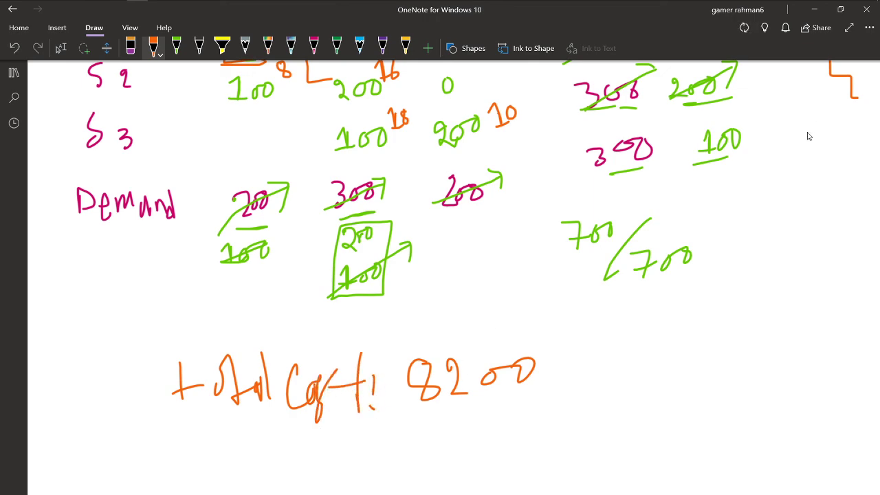
click(814, 10)
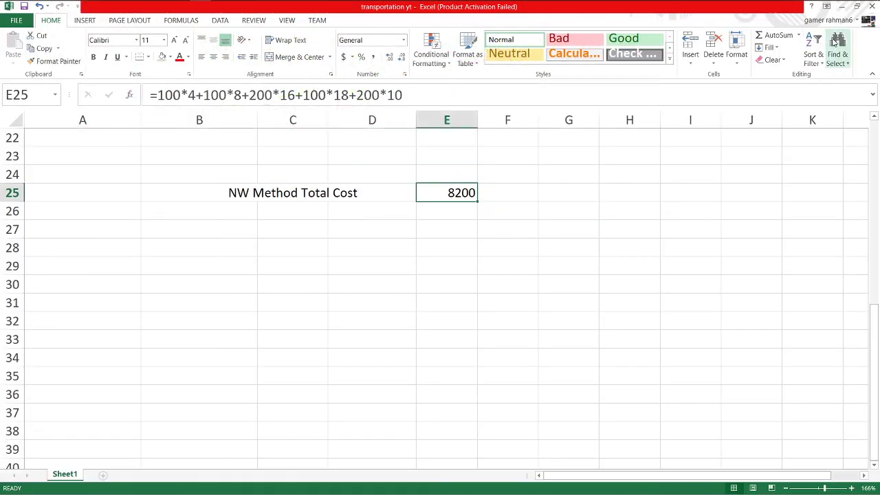